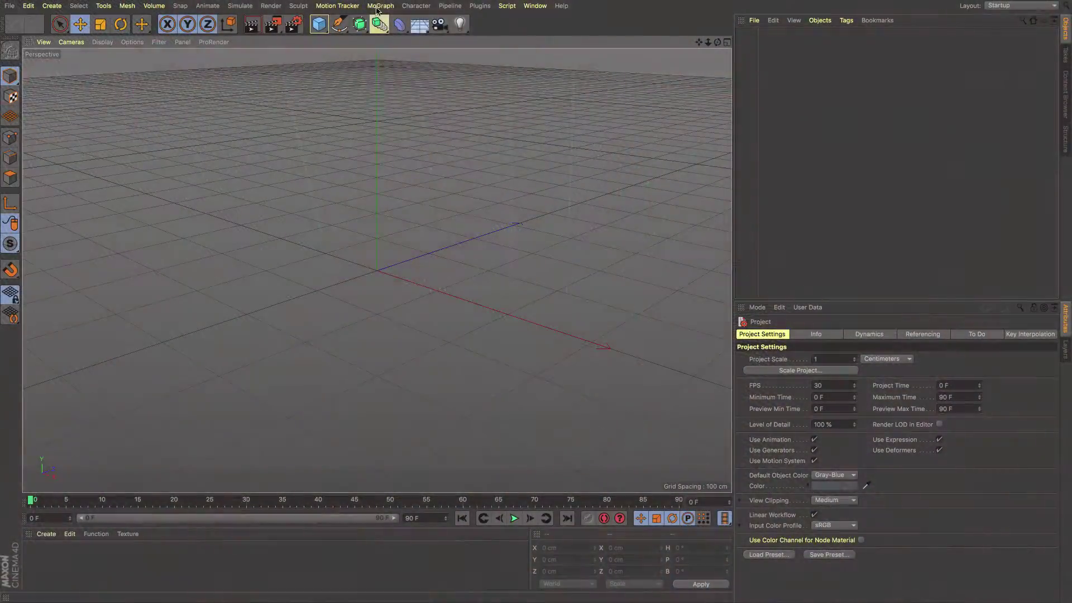
- Create a Plain effector from the MoGraph menu and show its falloff's field-type list
click(378, 9)
mouse_move(427, 23)
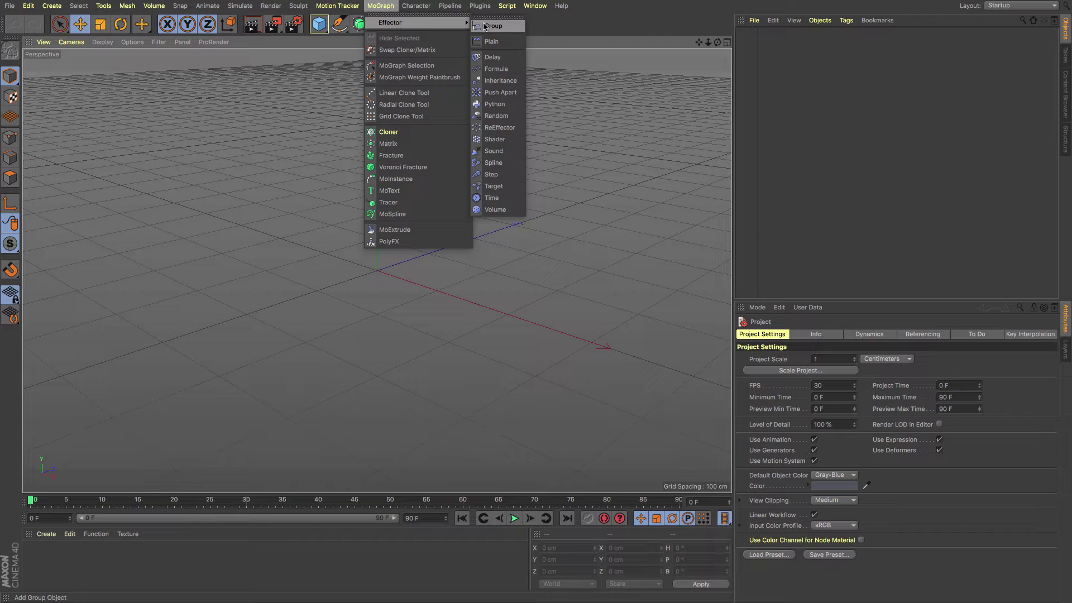
click(496, 40)
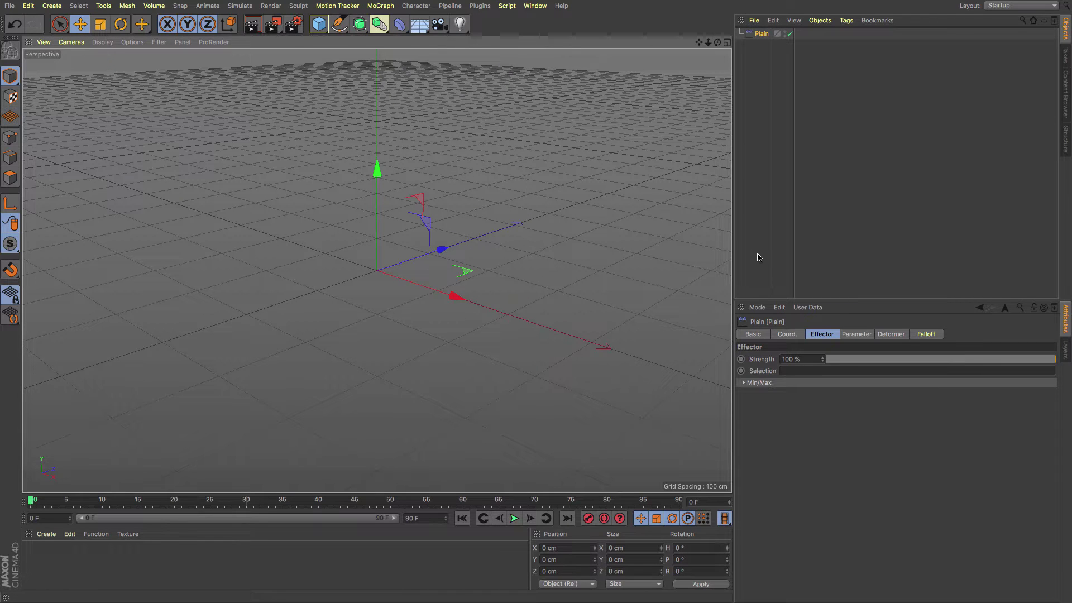
click(926, 334)
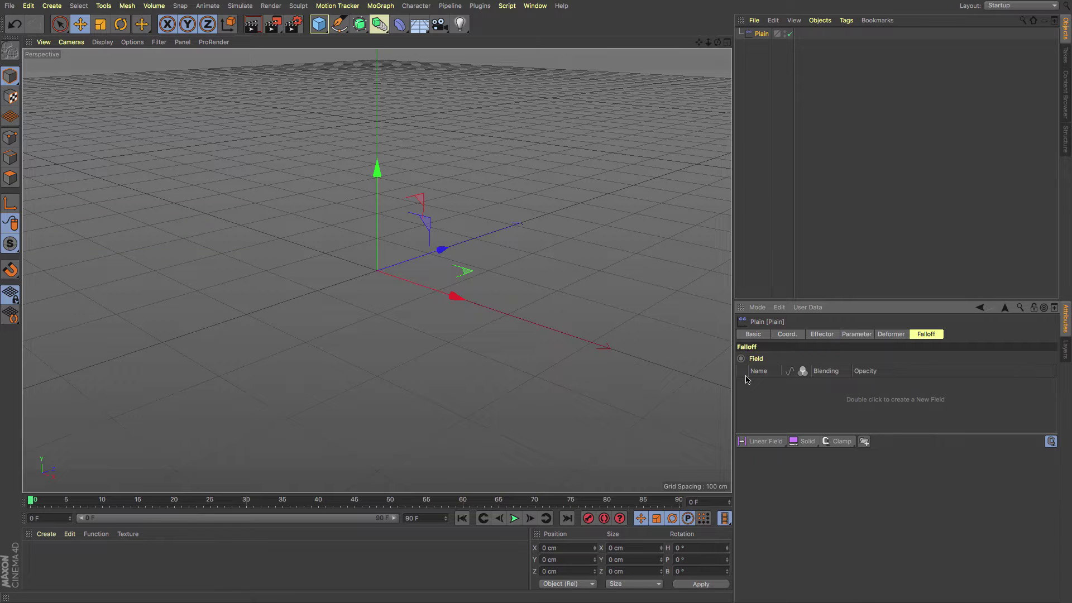
click(774, 442)
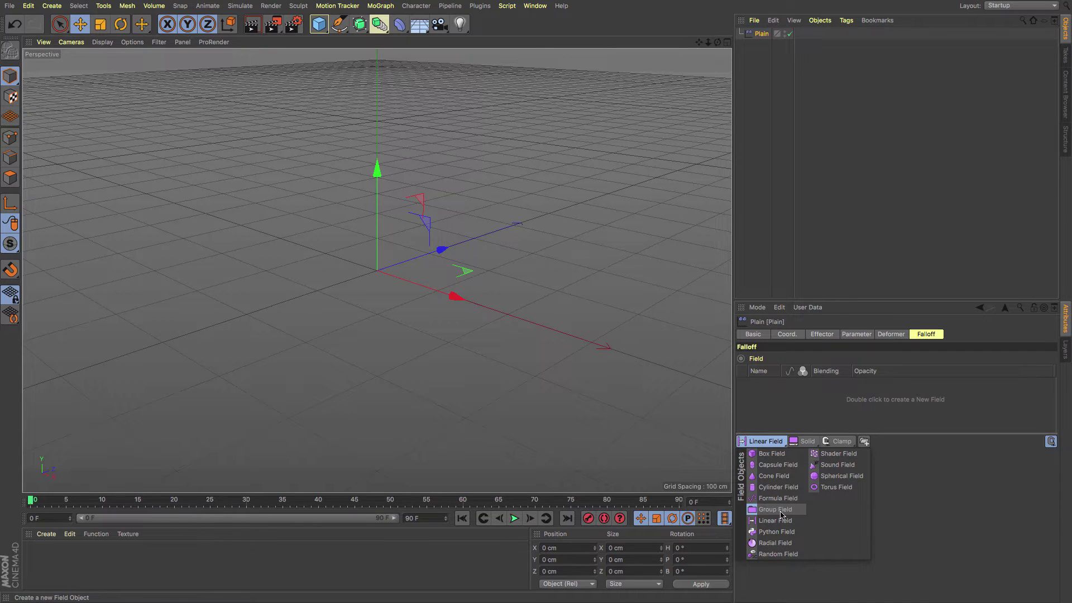
- Add a Box Field, then a Spherical Field on top, keeping the sphere's blending at Max
click(779, 454)
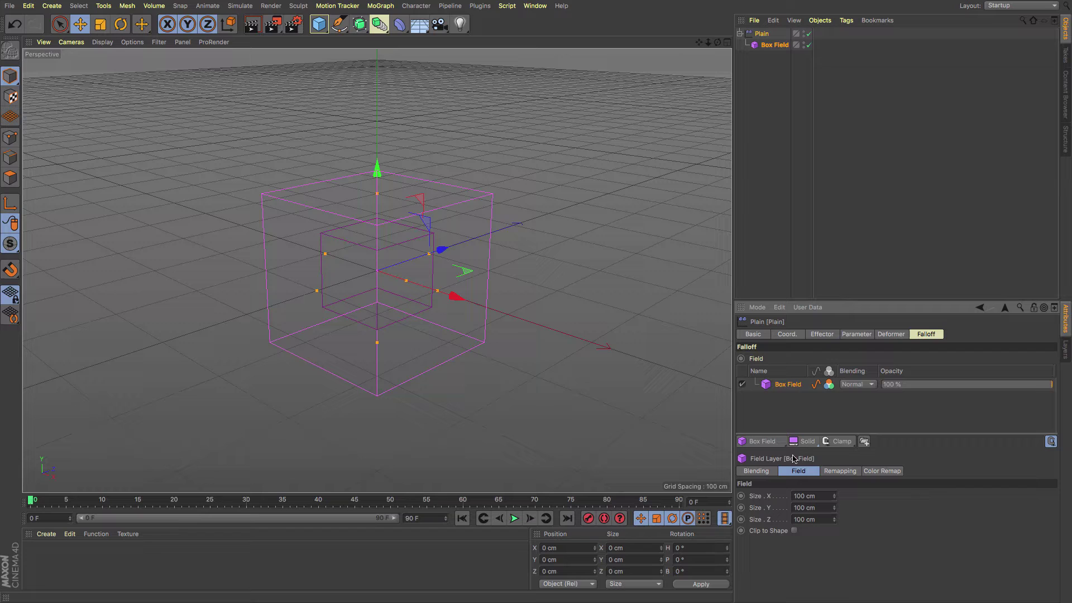
click(780, 444)
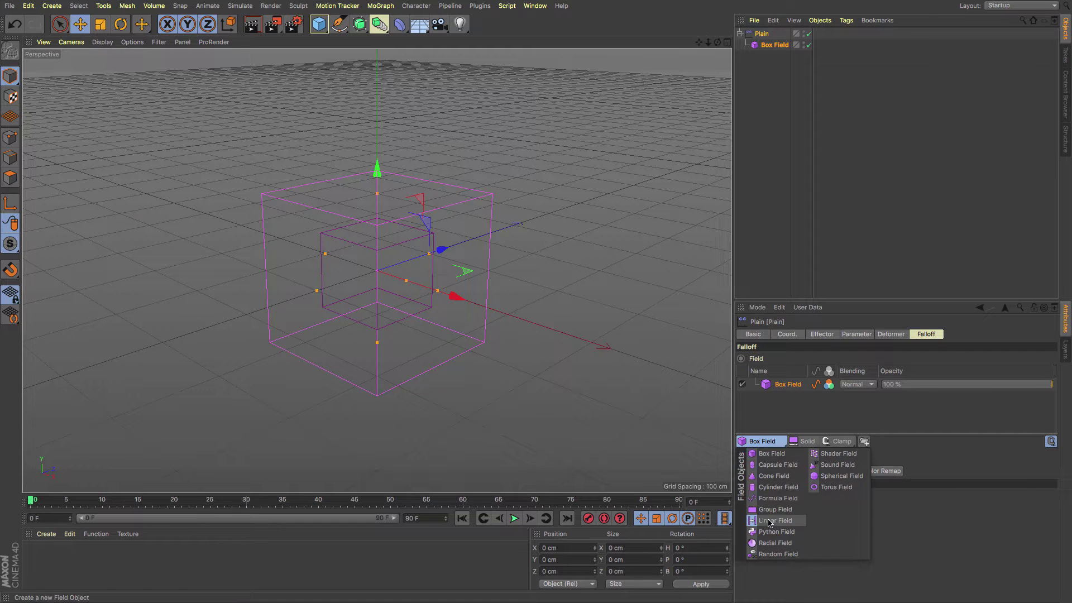
click(816, 476)
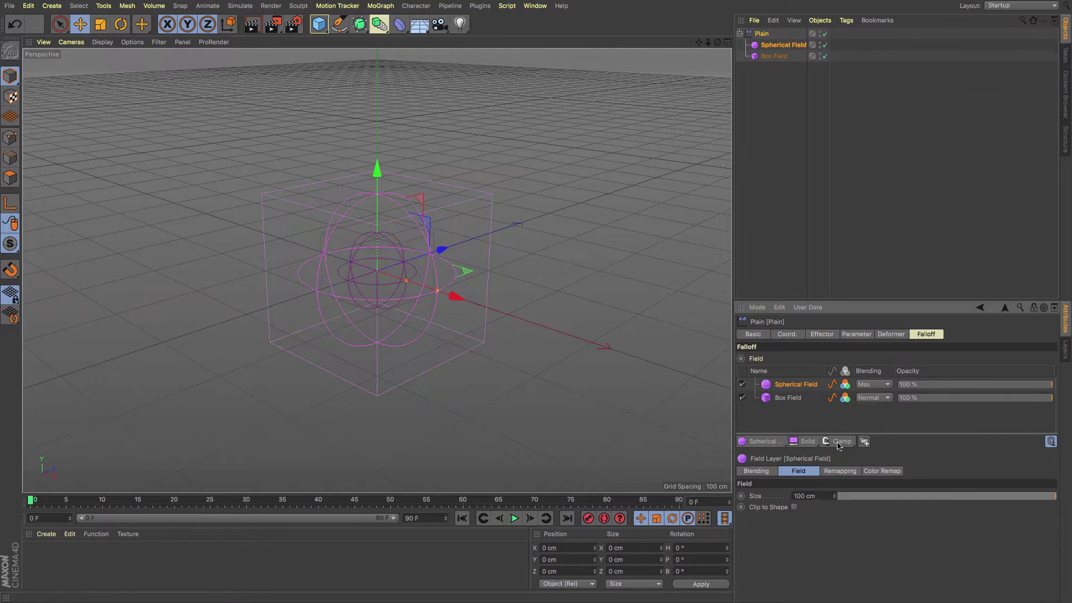
click(888, 385)
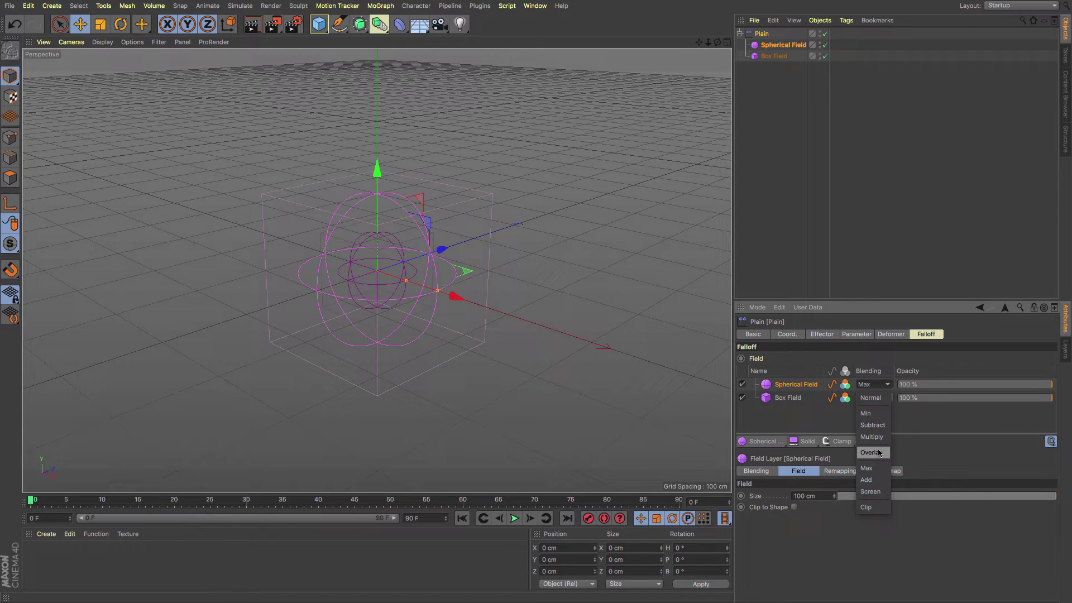
click(972, 402)
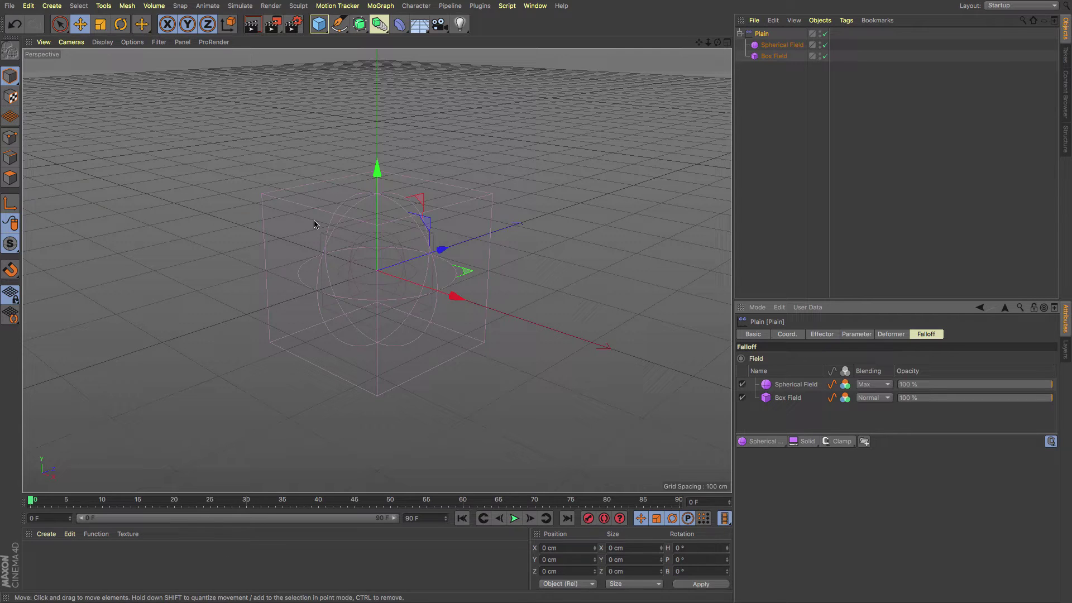
- Start a new project containing a Matrix grid of clones and view its Effectors settings
click(9, 5)
click(18, 23)
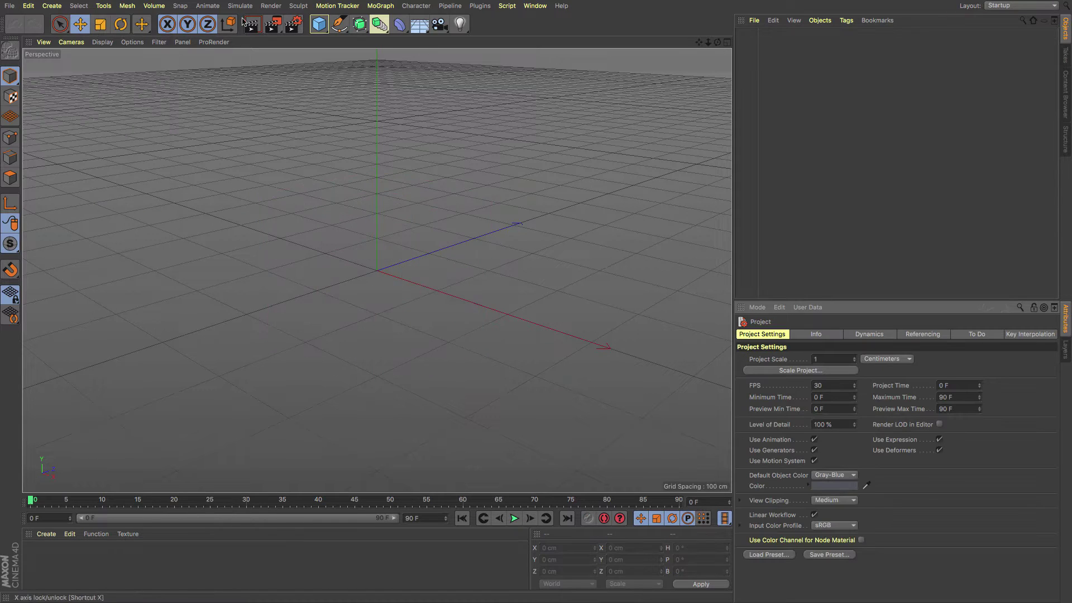
click(380, 5)
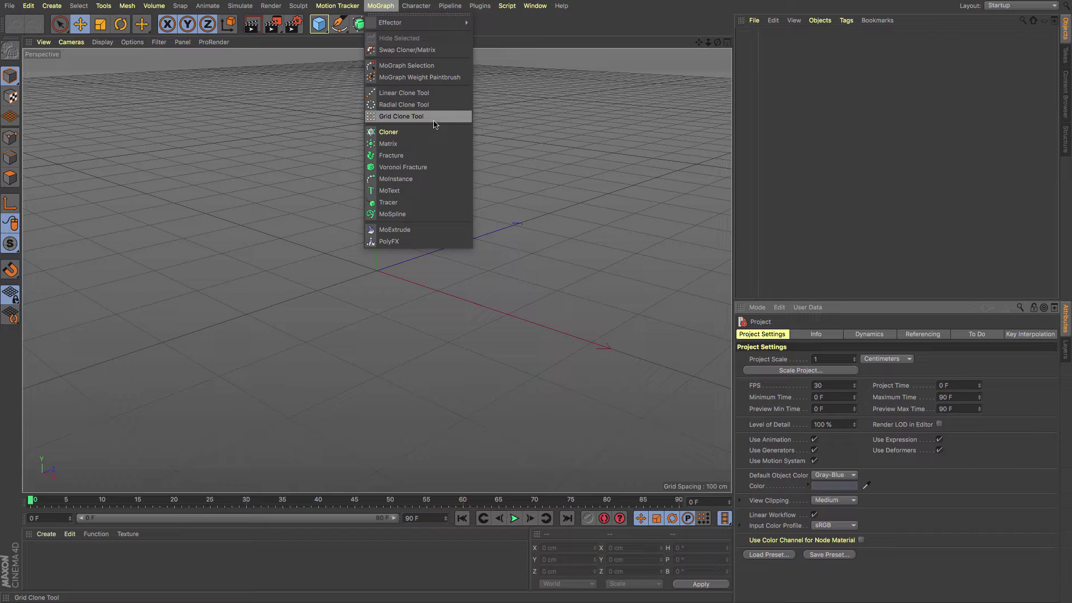
click(401, 143)
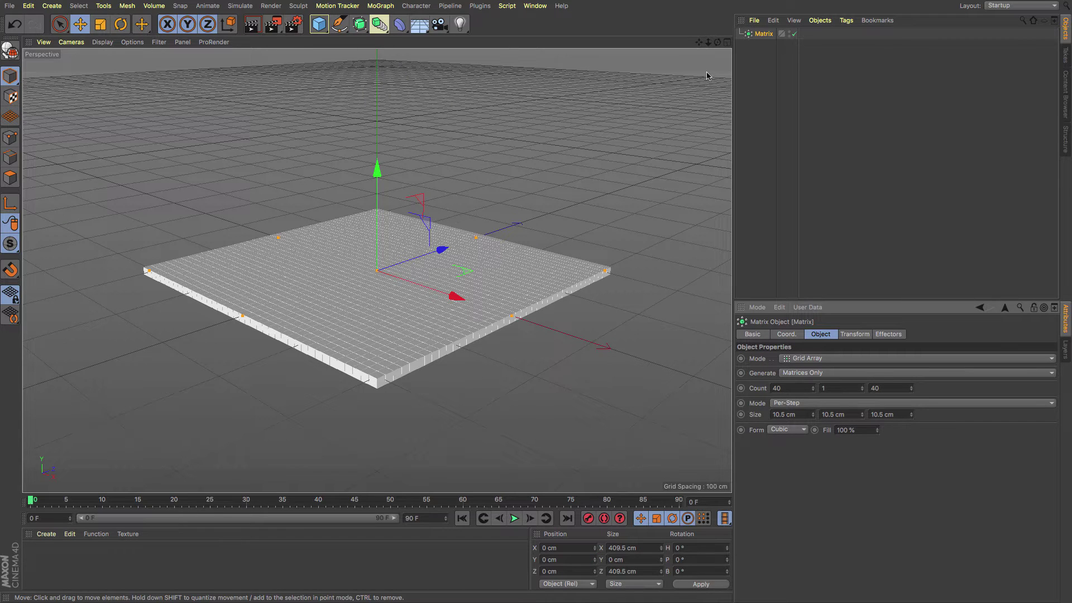
click(891, 336)
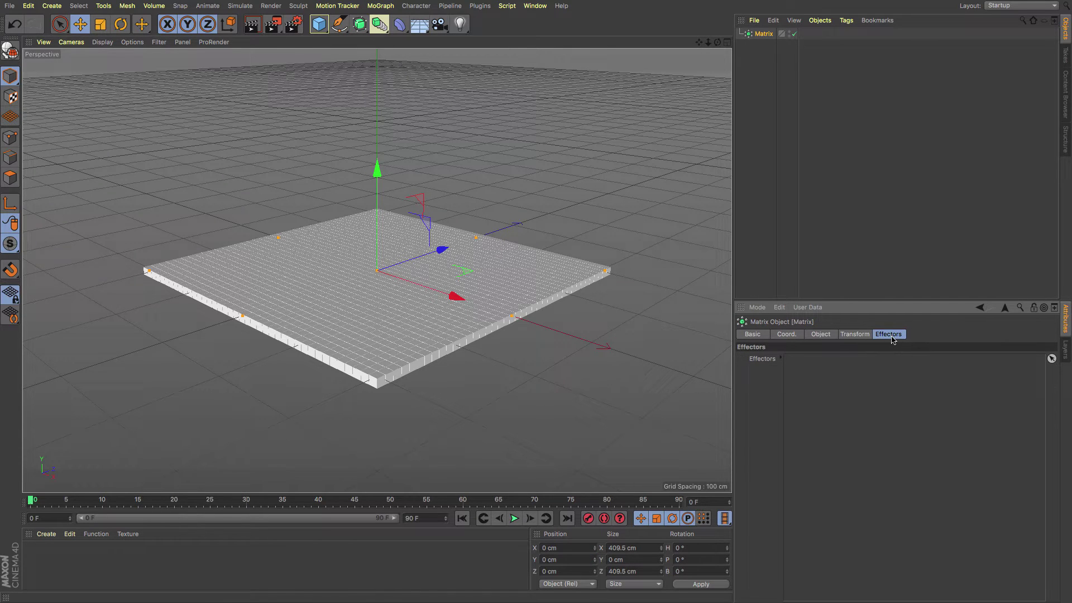
- Add a Plain effector to the scene
click(376, 6)
mouse_move(377, 22)
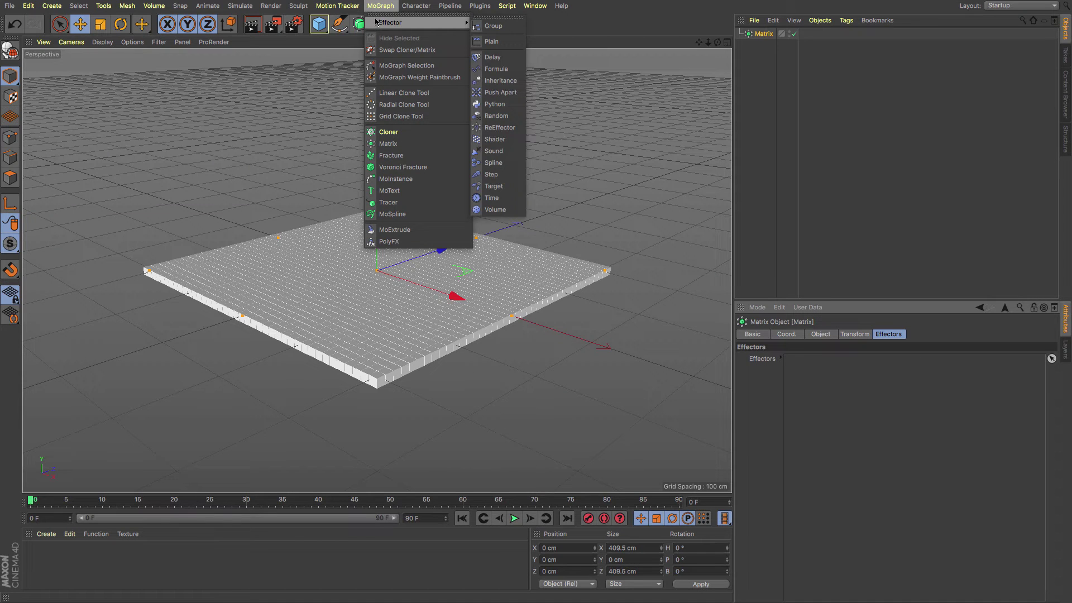
click(503, 42)
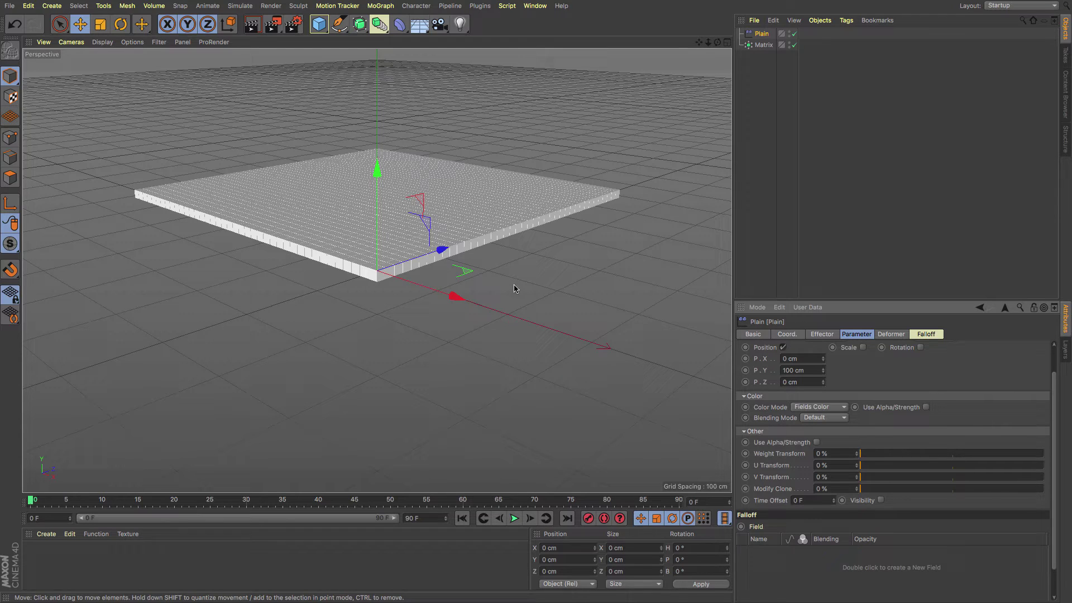
- Add a Linear Field to the Plain falloff and lengthen it to 127 cm
click(923, 335)
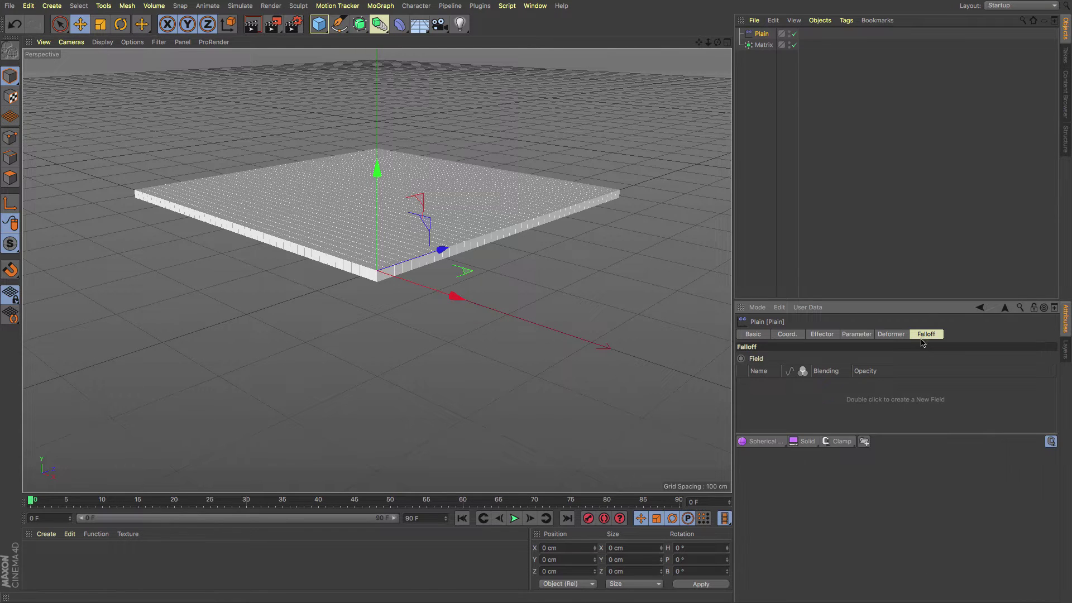
click(771, 441)
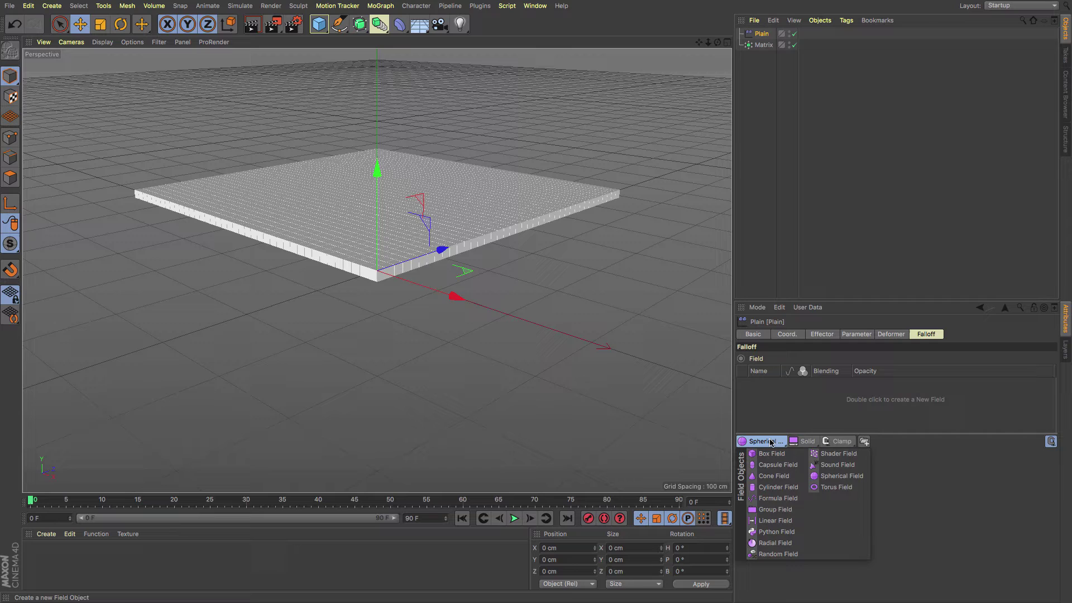
click(777, 520)
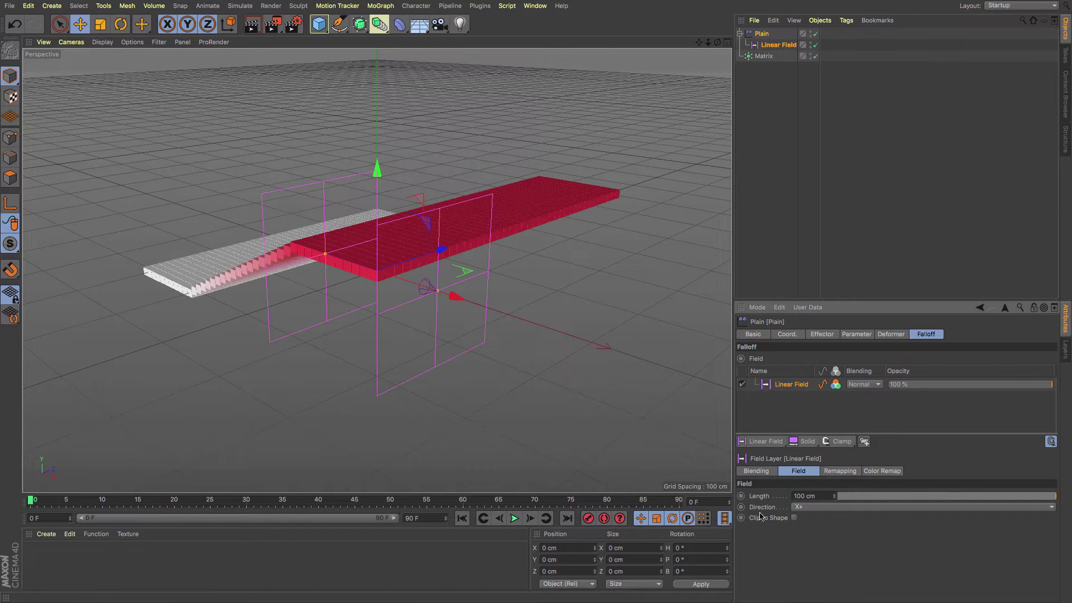
alt+drag(454, 295, 485, 290)
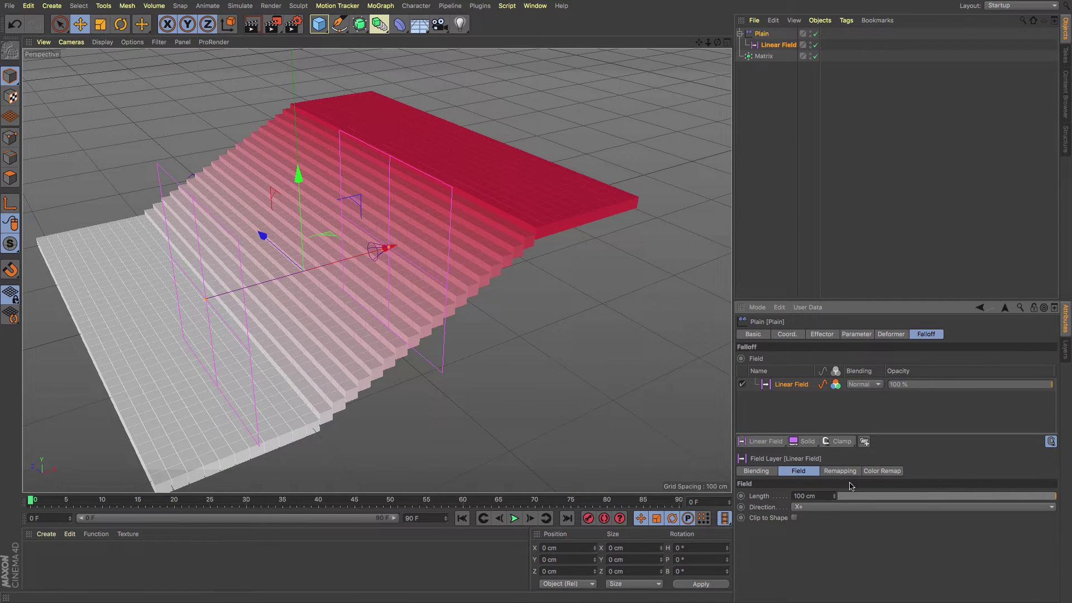
click(887, 471)
click(842, 472)
click(801, 472)
click(754, 471)
click(792, 473)
drag(836, 498, 836, 498)
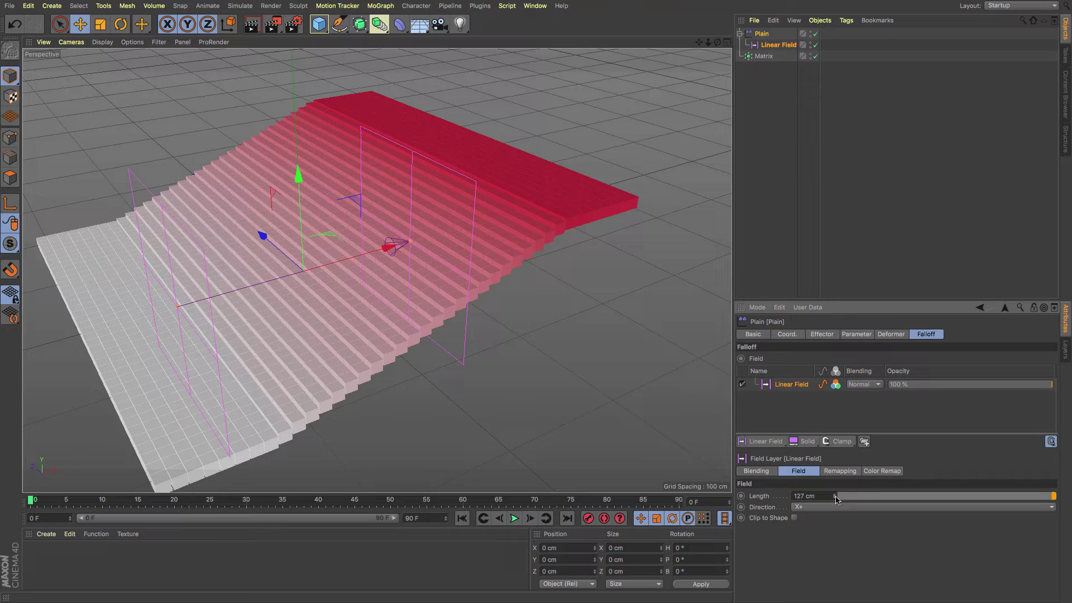
- Remap the Linear Field's colour to red (hue 360°) and slide the field along X
click(839, 471)
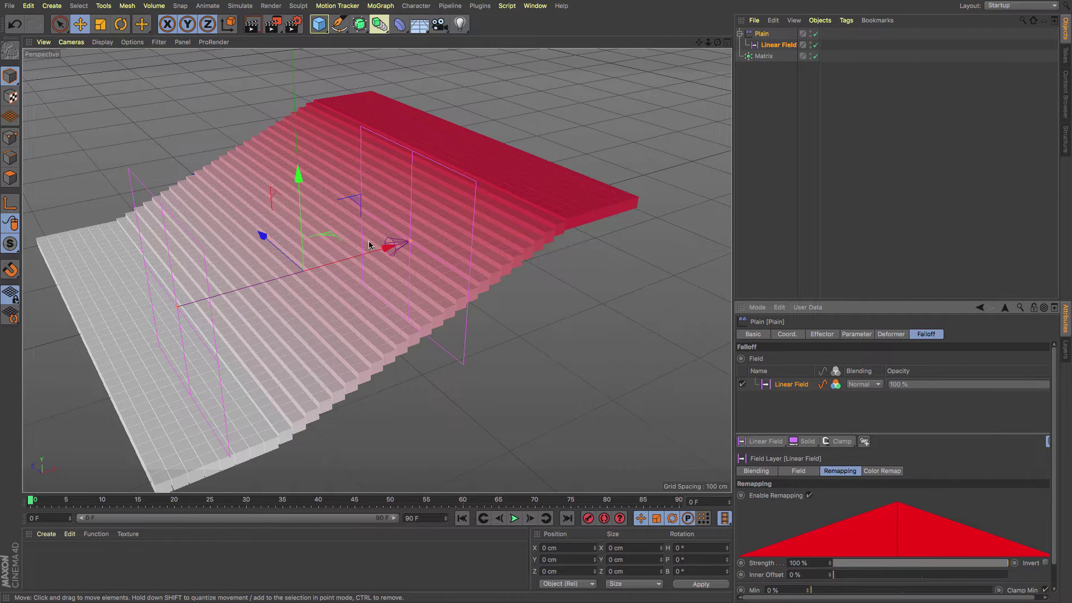
click(882, 470)
drag(953, 551, 1065, 551)
click(1020, 535)
click(1054, 534)
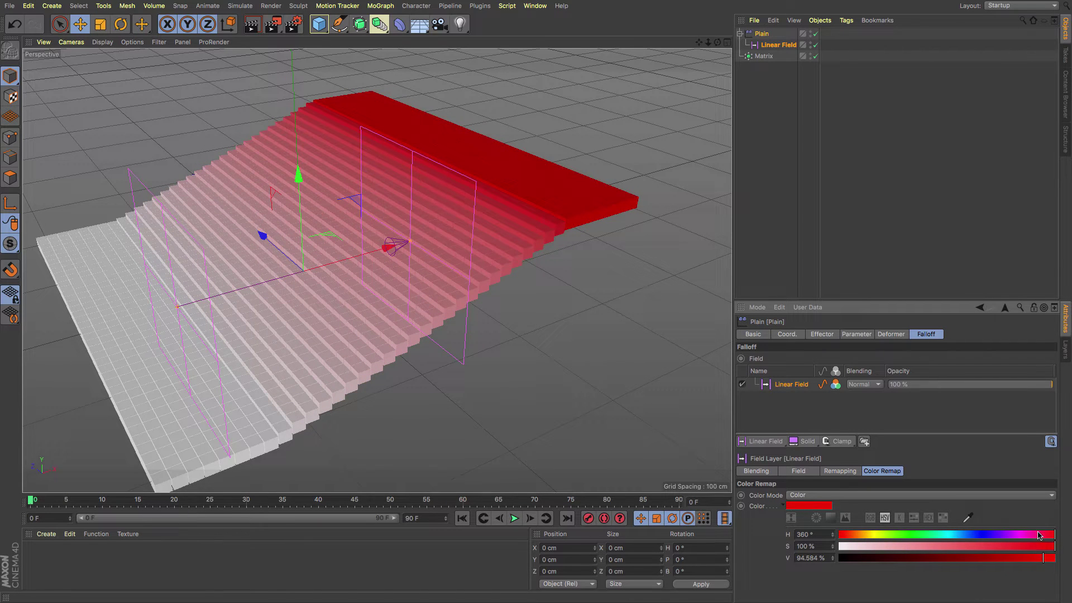
click(835, 384)
click(836, 384)
drag(390, 246, 410, 319)
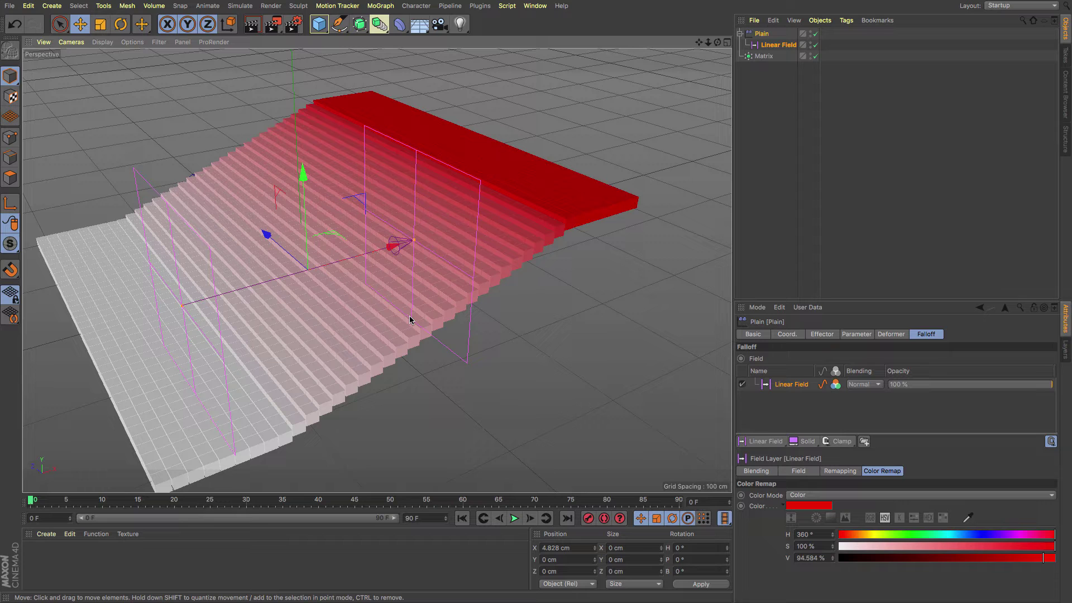
click(763, 441)
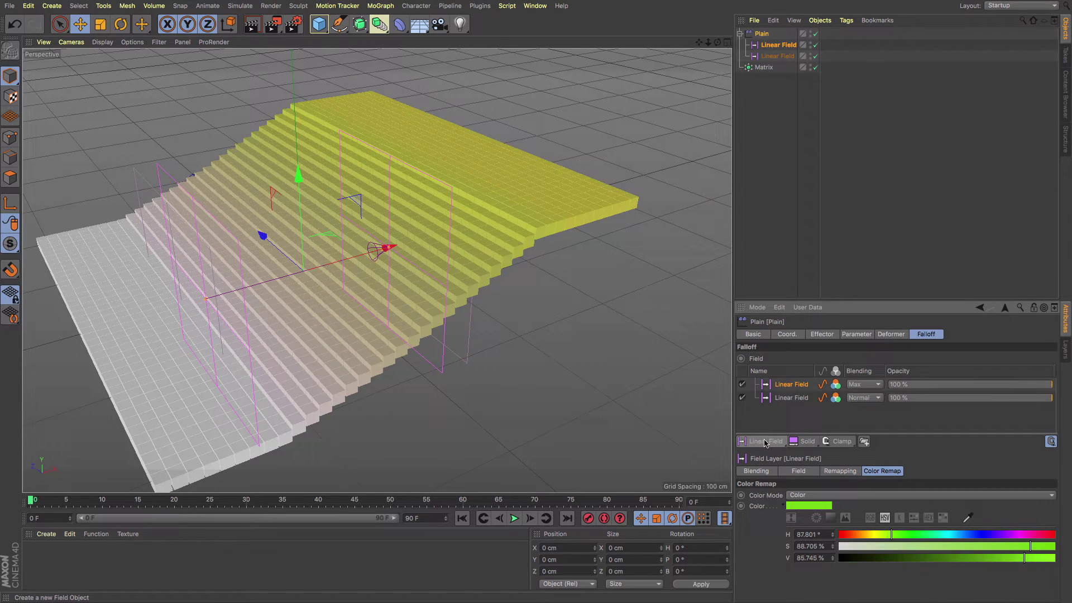
- Undo the extra Linear Field and add a Spherical Field, moved left along X
key(ctrl+z)
click(770, 444)
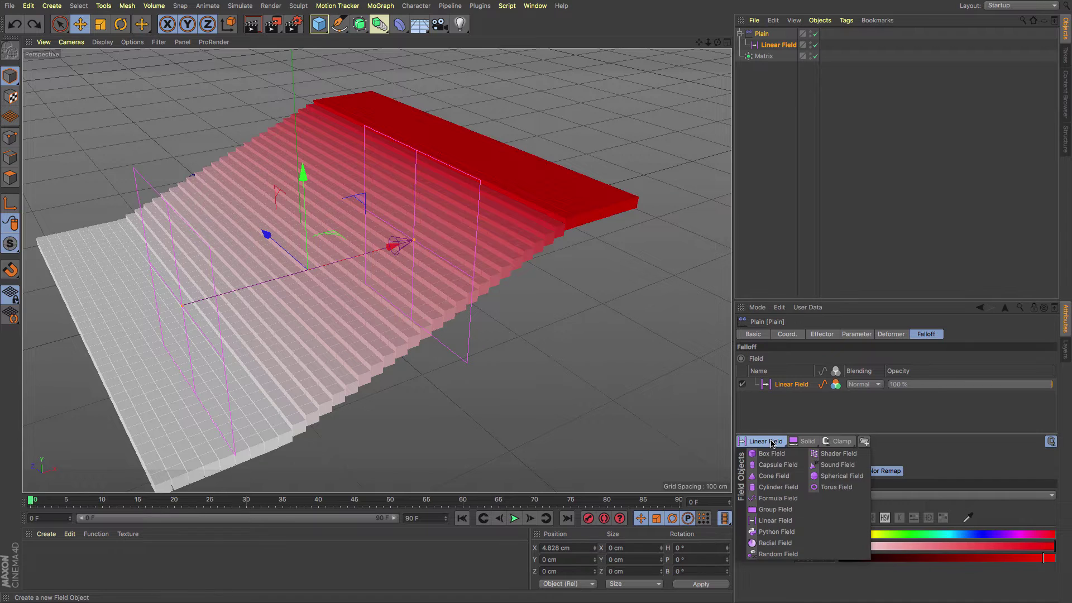
click(842, 475)
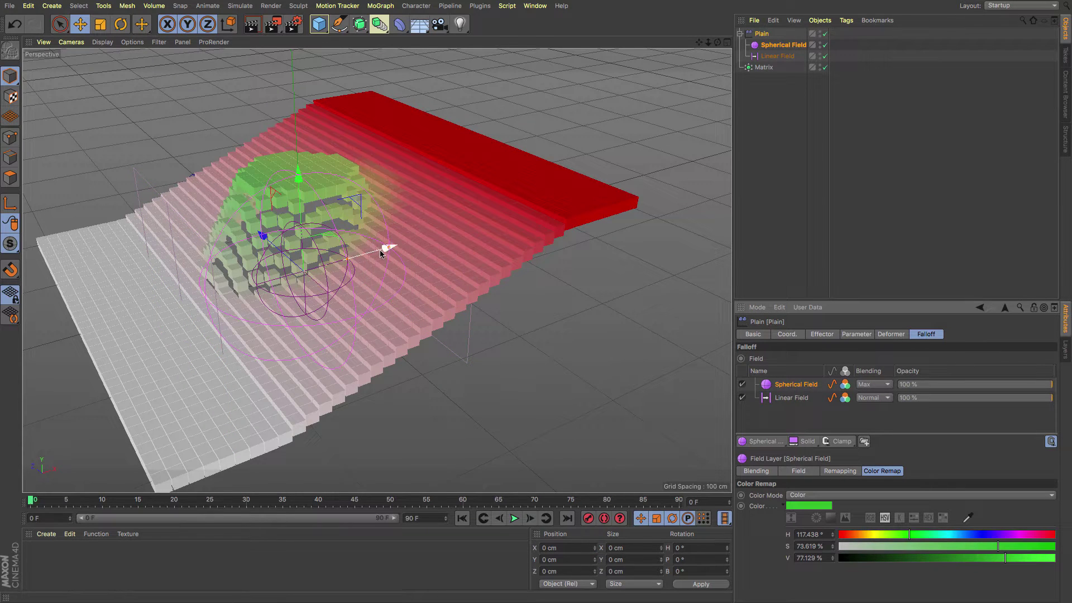
drag(387, 247, 226, 260)
- Reselect the Plain effector to view its stacked field layers
click(781, 55)
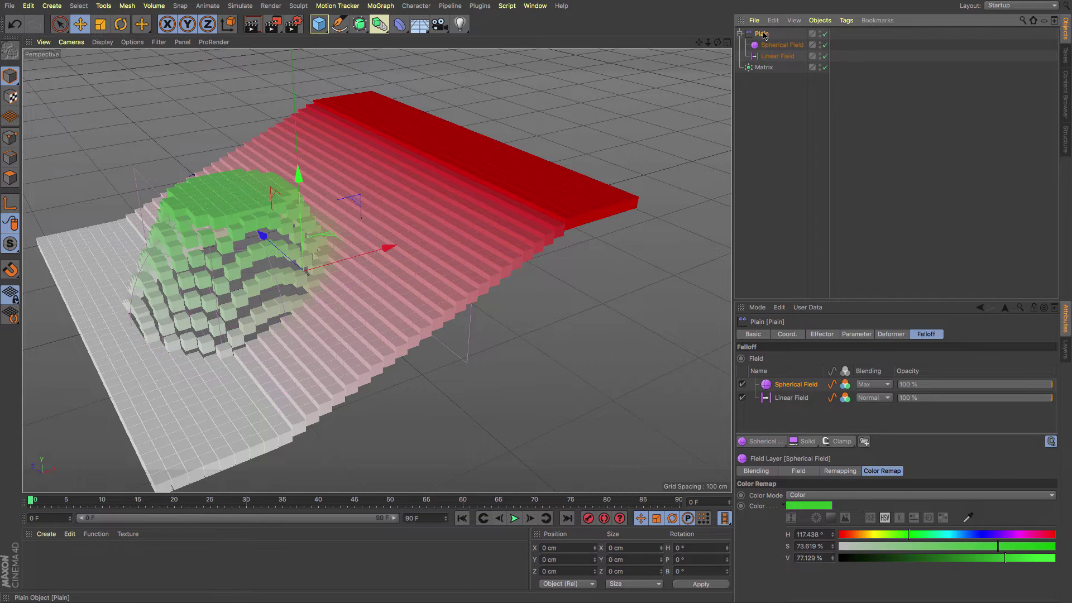
click(770, 46)
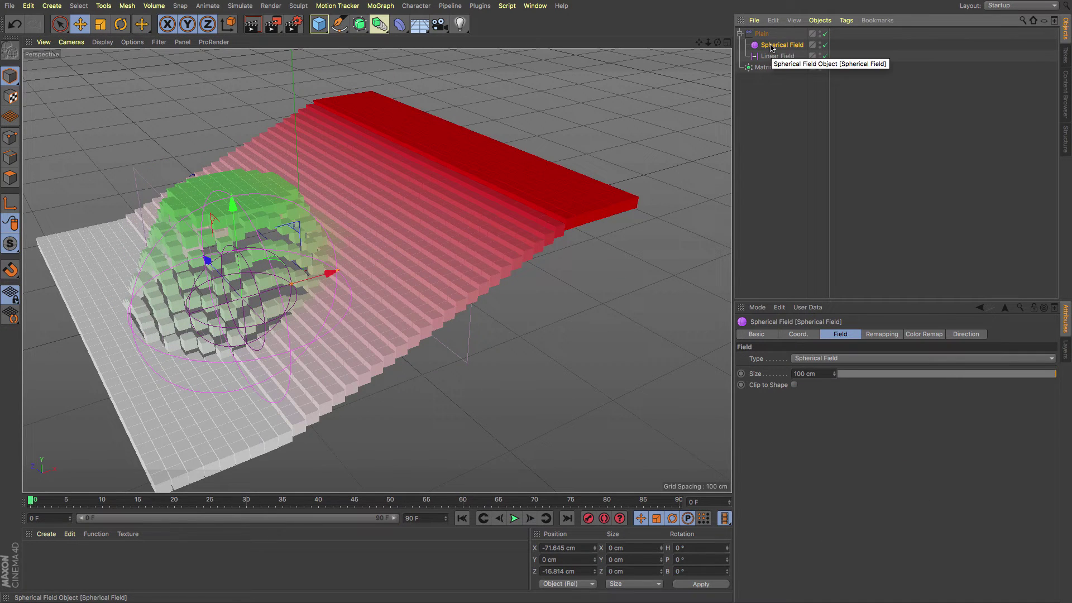
click(773, 58)
click(775, 45)
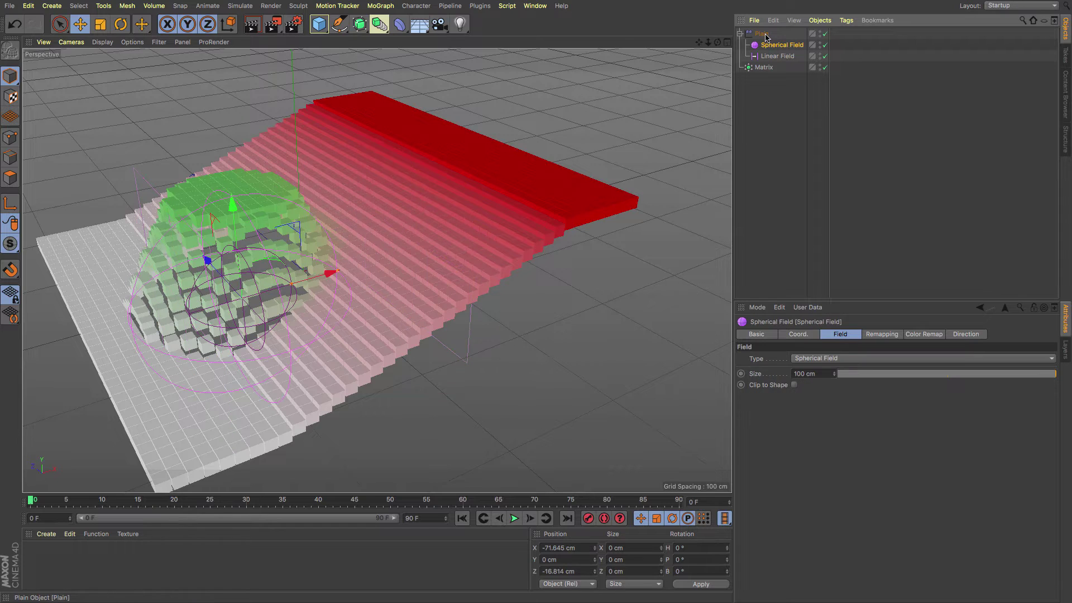
click(764, 35)
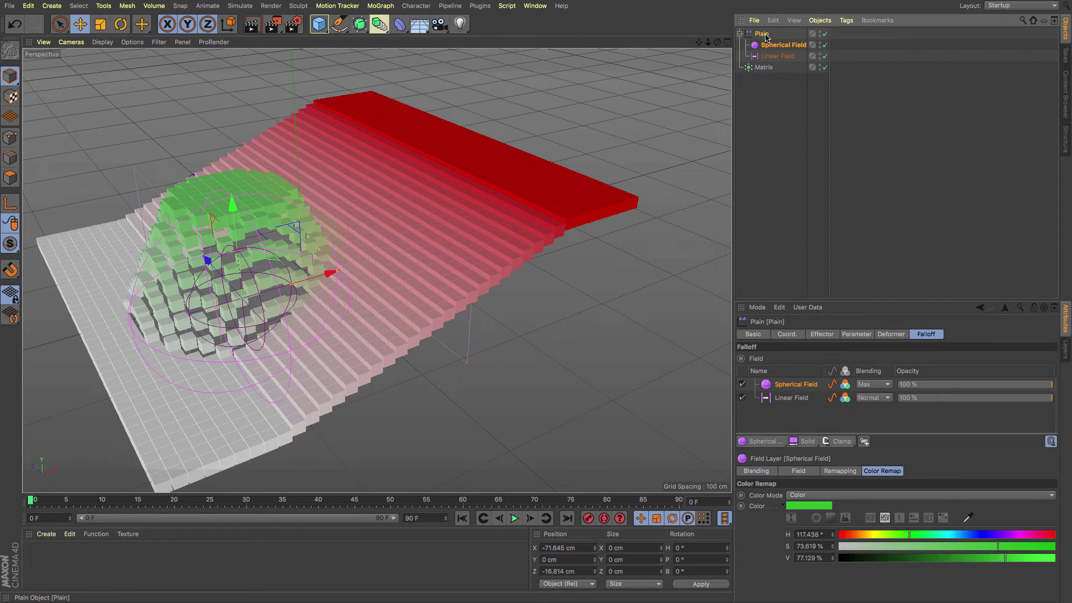
- Set the Spherical Field to Subtract, move it onto the red clones, and lower opacity to 45.2%
click(873, 384)
click(875, 431)
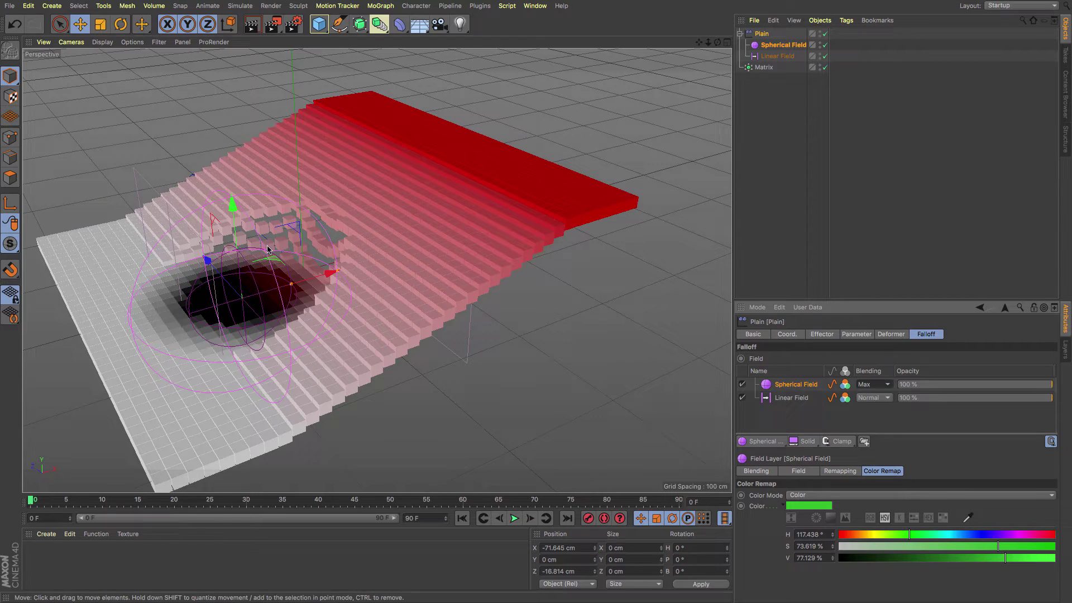
drag(330, 273, 467, 263)
drag(379, 158, 379, 119)
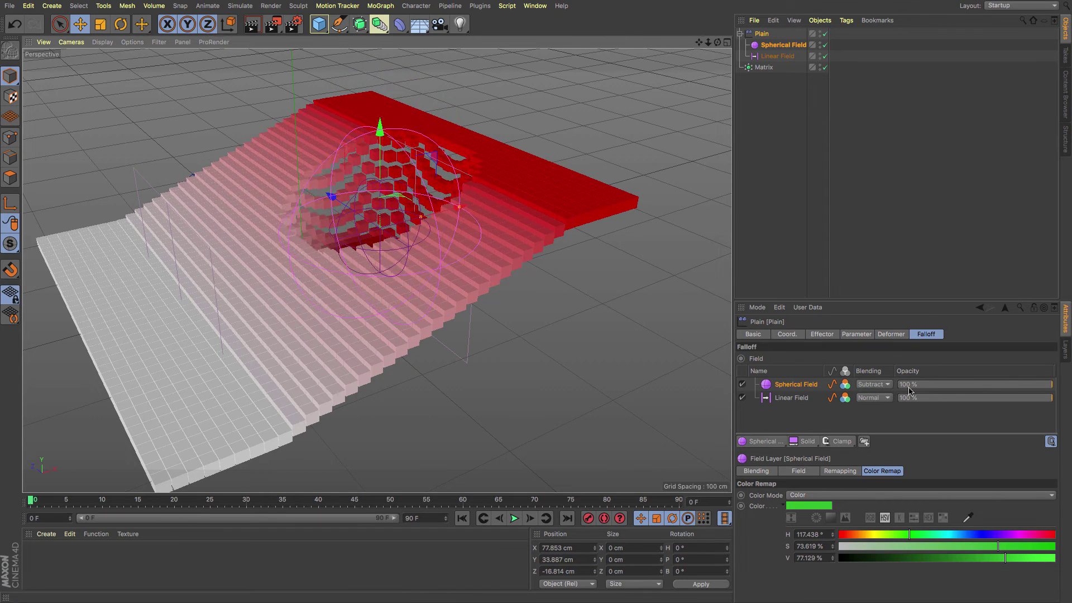
drag(1052, 386, 968, 389)
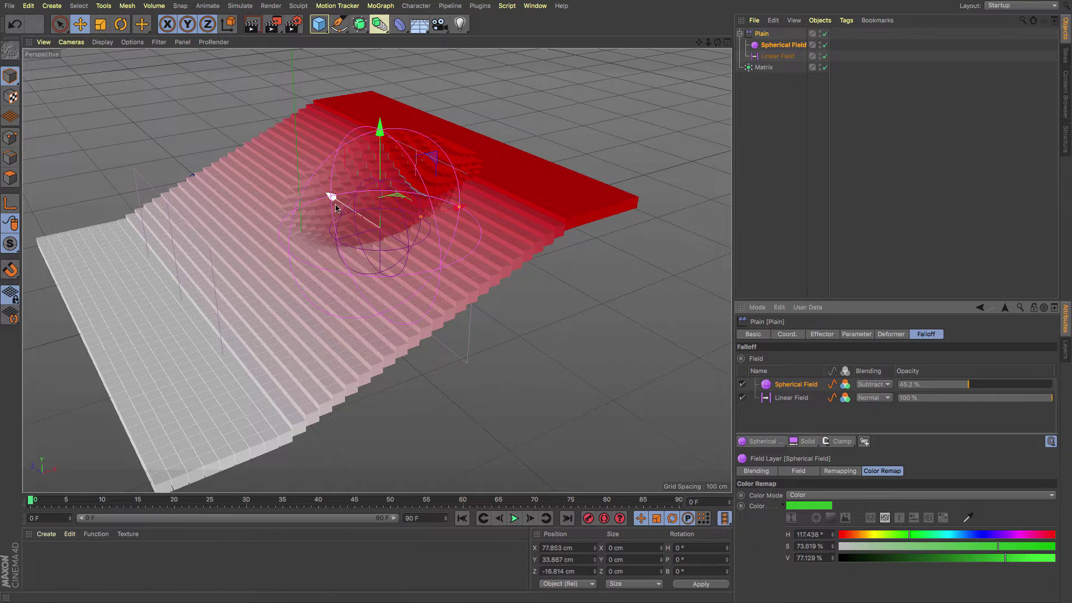
- Turn off the sphere's colour output, enlarge its radius, and reposition it along Z
drag(335, 208, 423, 247)
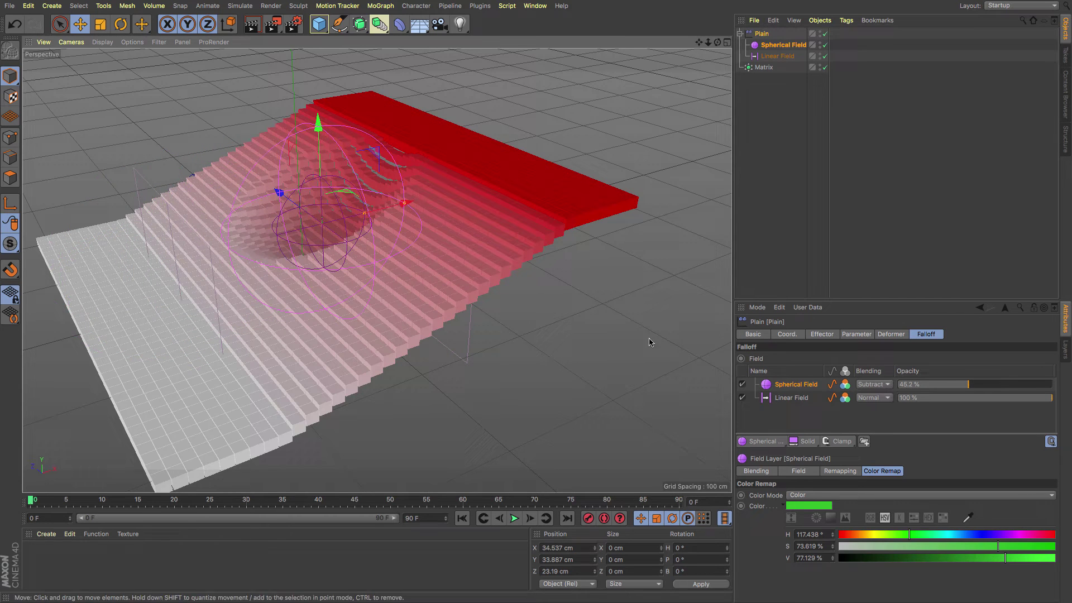
click(844, 385)
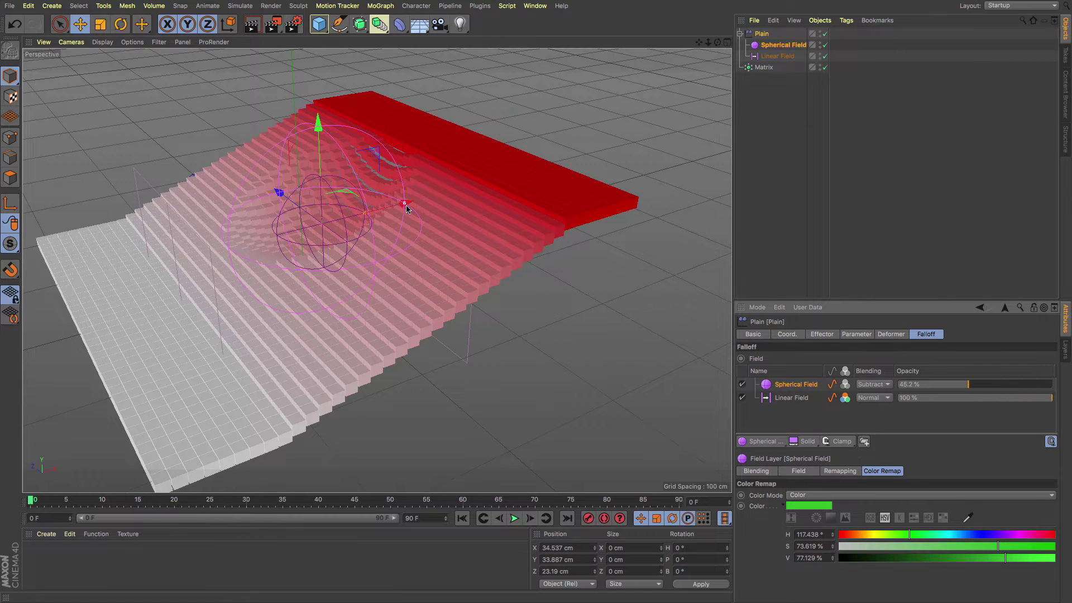
drag(345, 226, 424, 283)
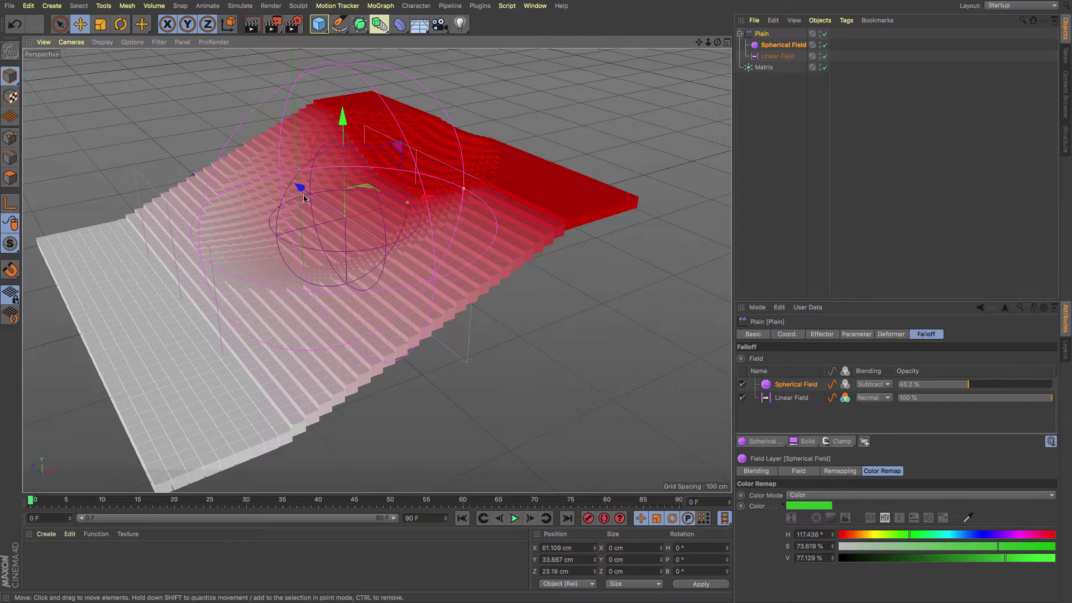
drag(304, 198, 329, 232)
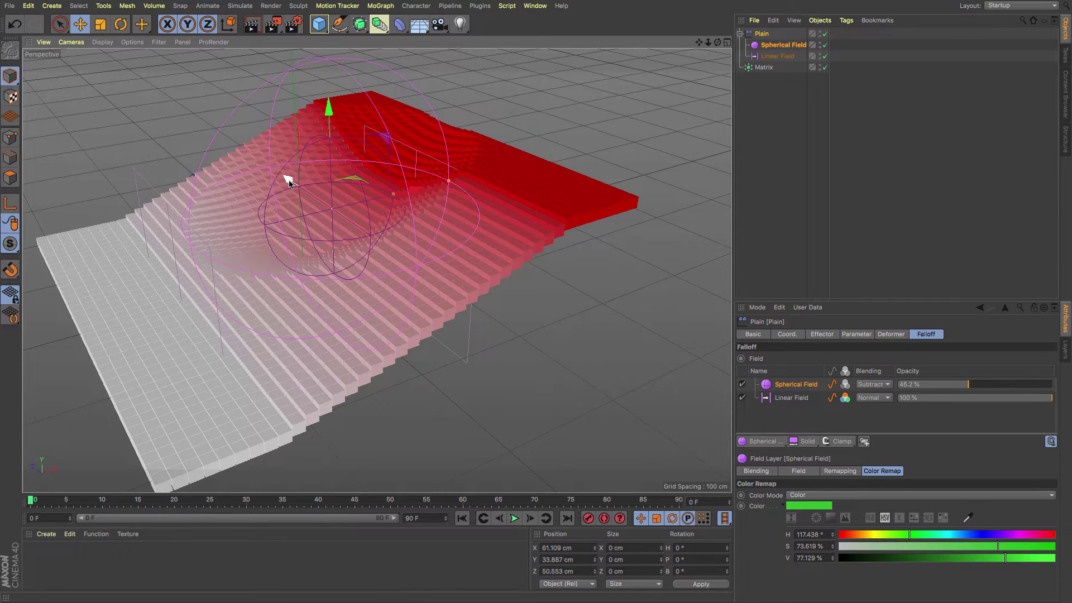
mouse_move(288, 179)
mouse_down()
mouse_move(240, 151)
mouse_move(330, 207)
mouse_move(471, 245)
mouse_move(447, 268)
mouse_move(297, 195)
mouse_up()
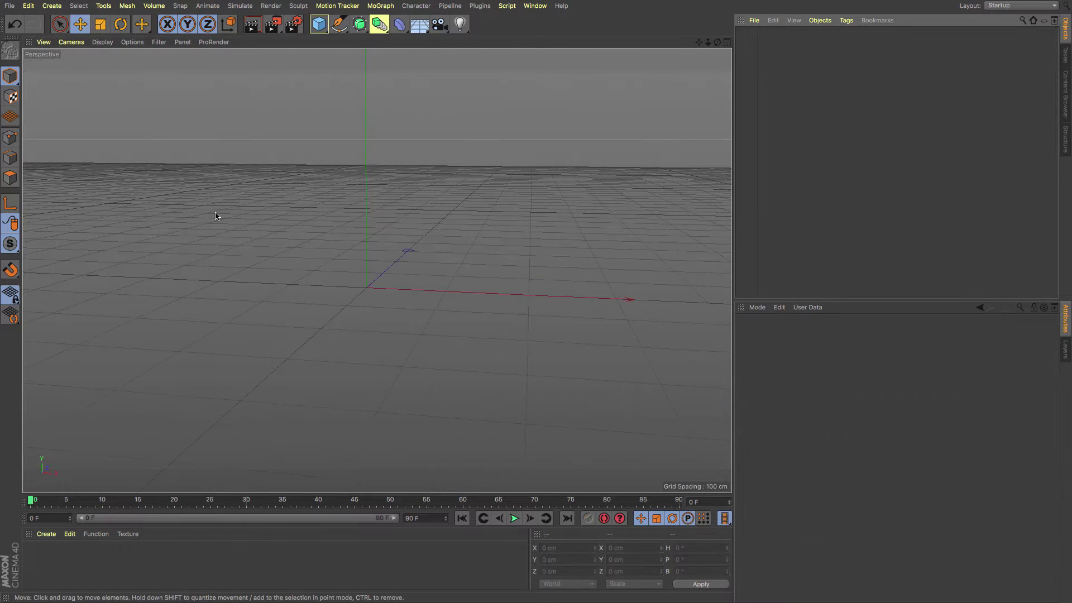
- Add a MoText object, move it left, and enable Create Single Object
click(381, 6)
mouse_move(414, 9)
mouse_move(380, 5)
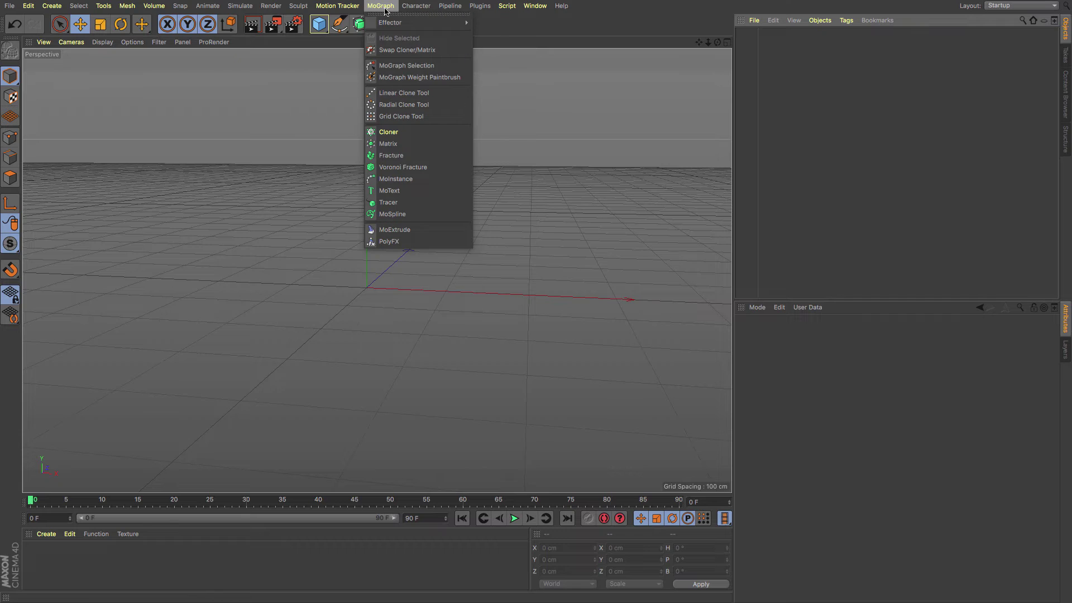
click(413, 179)
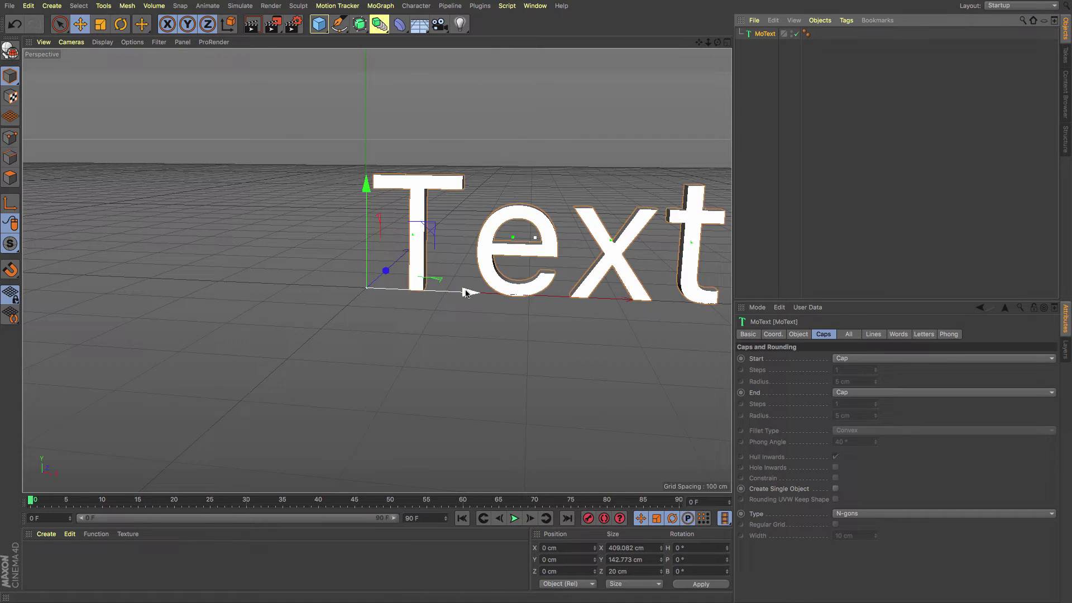
drag(466, 292, 334, 288)
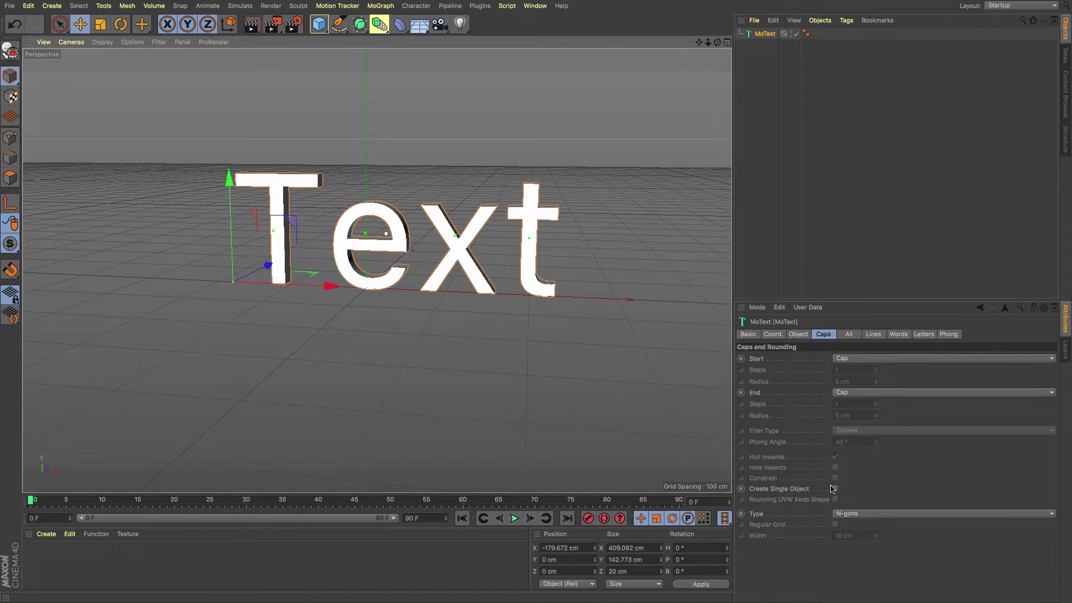
click(836, 489)
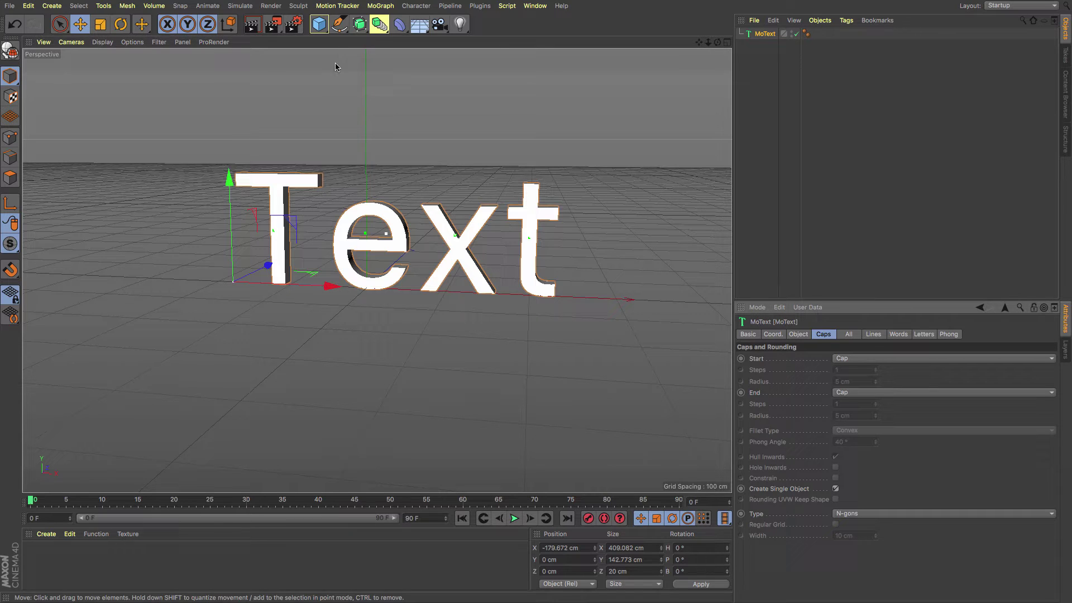
- Add a Displacer deformer under the text with a Noise shader
click(399, 24)
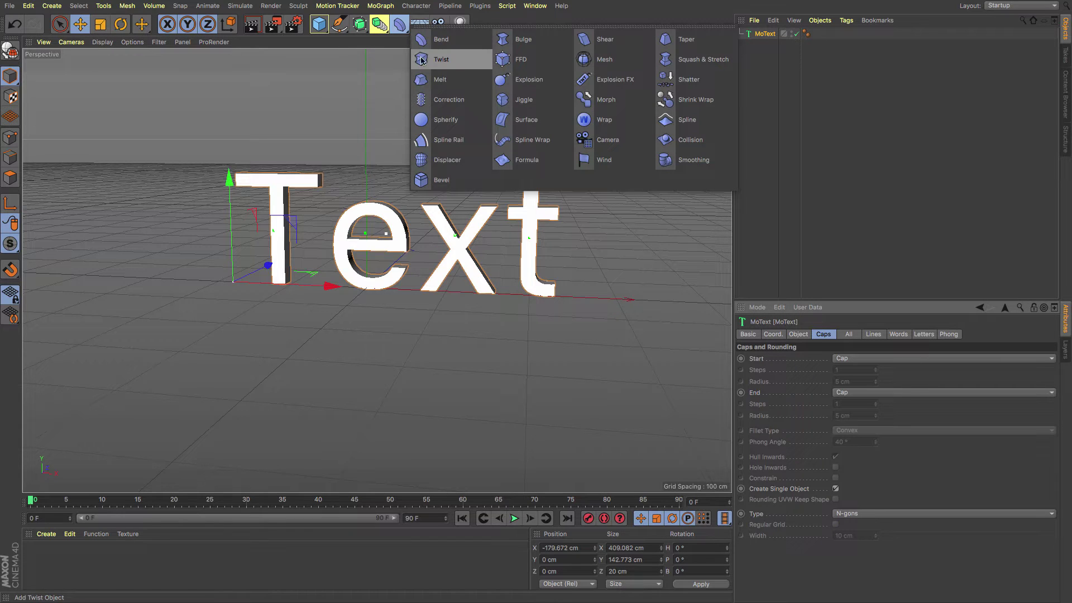
click(460, 164)
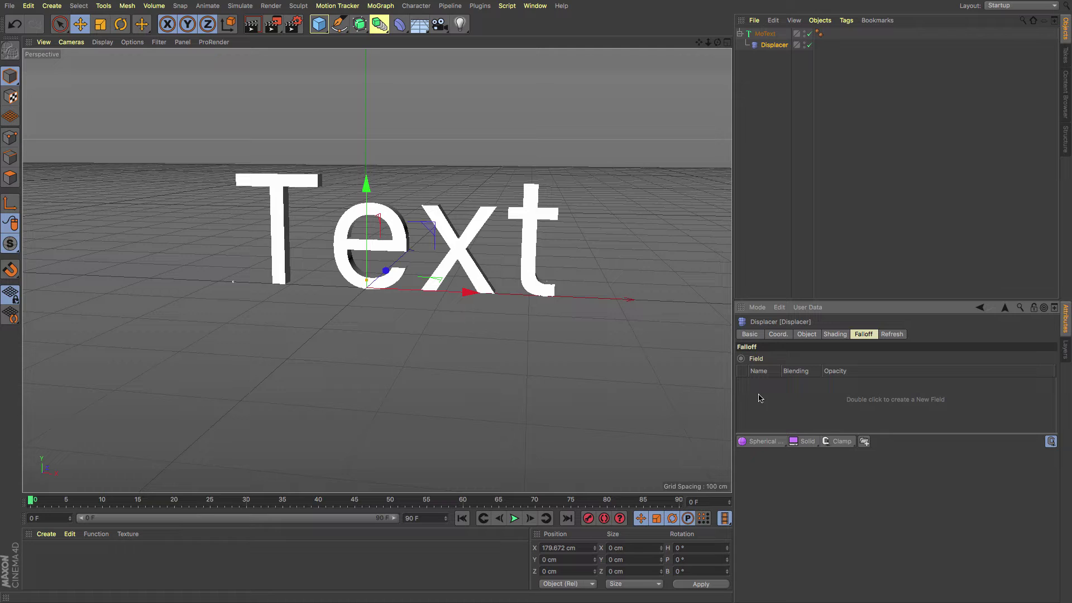
click(806, 334)
click(834, 335)
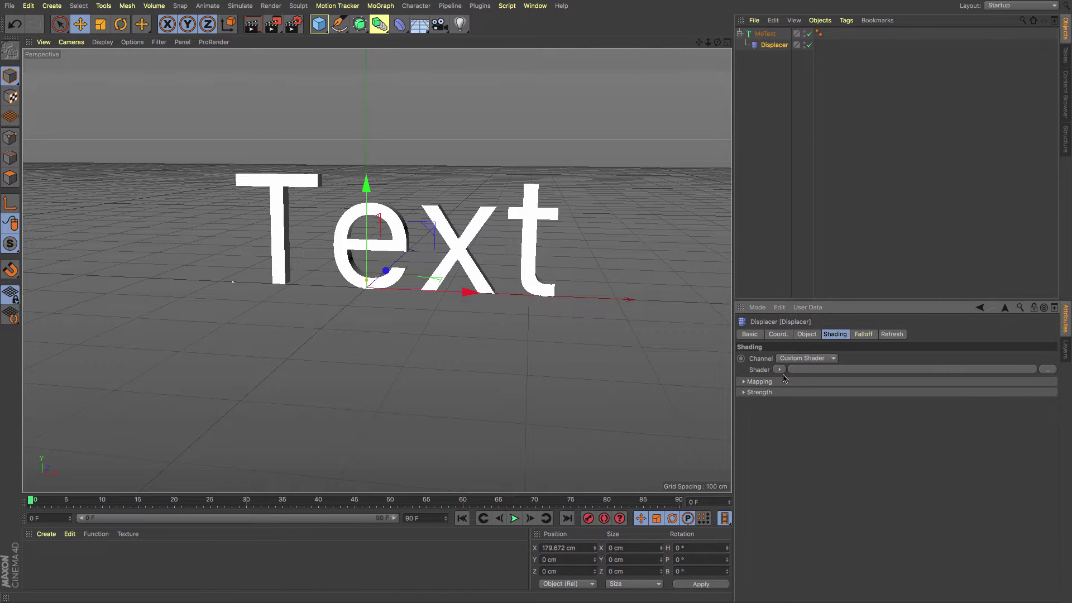
click(780, 370)
click(800, 224)
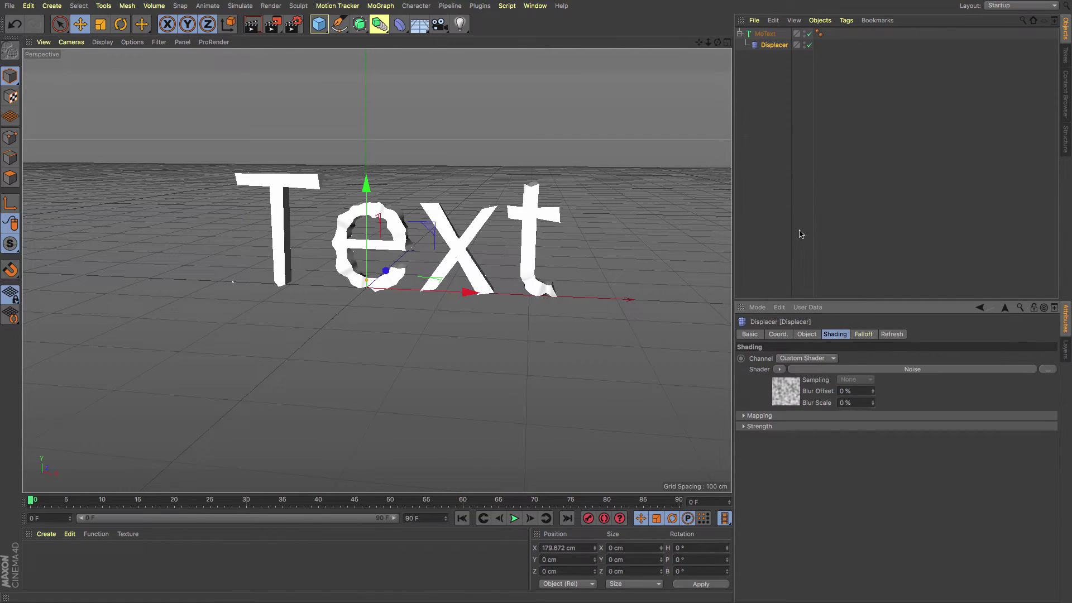
- Set the MoText caps to Quadrangles with a 1 cm regular grid width
click(767, 34)
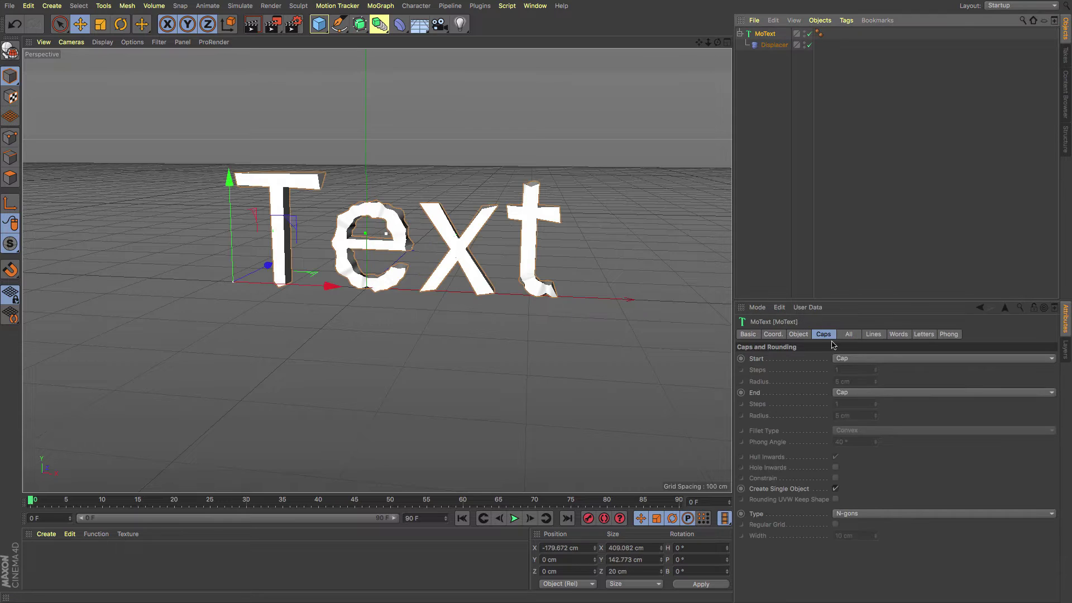
click(844, 514)
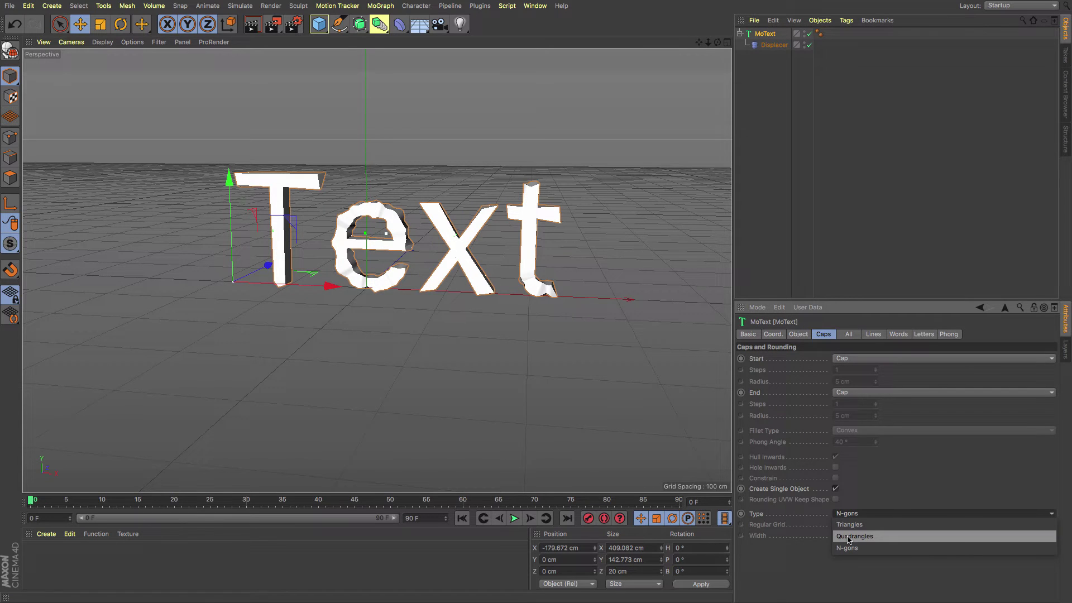
click(847, 538)
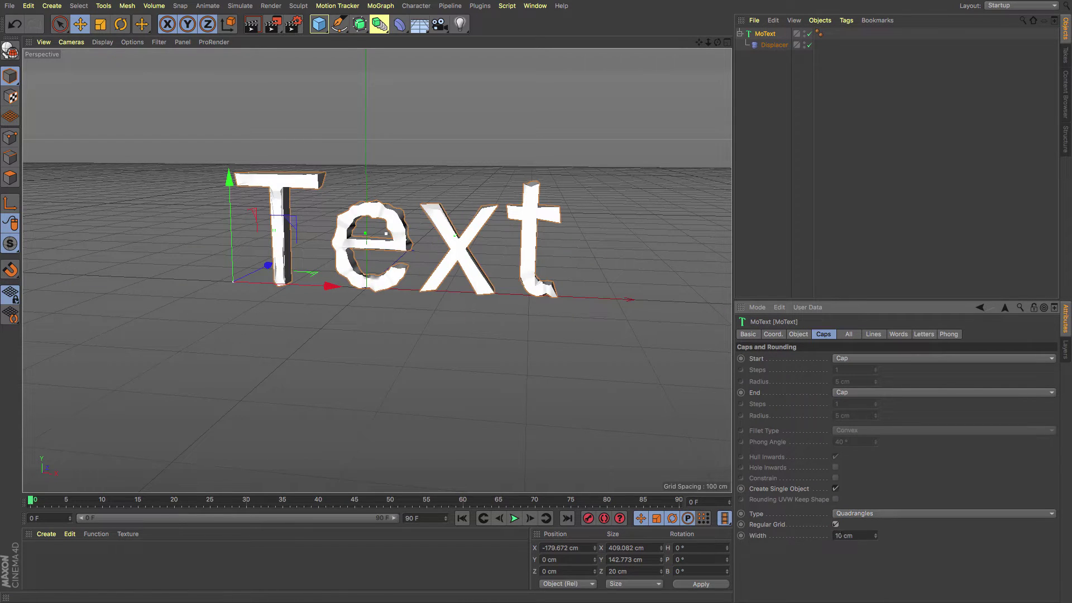
text(1)
key(Return)
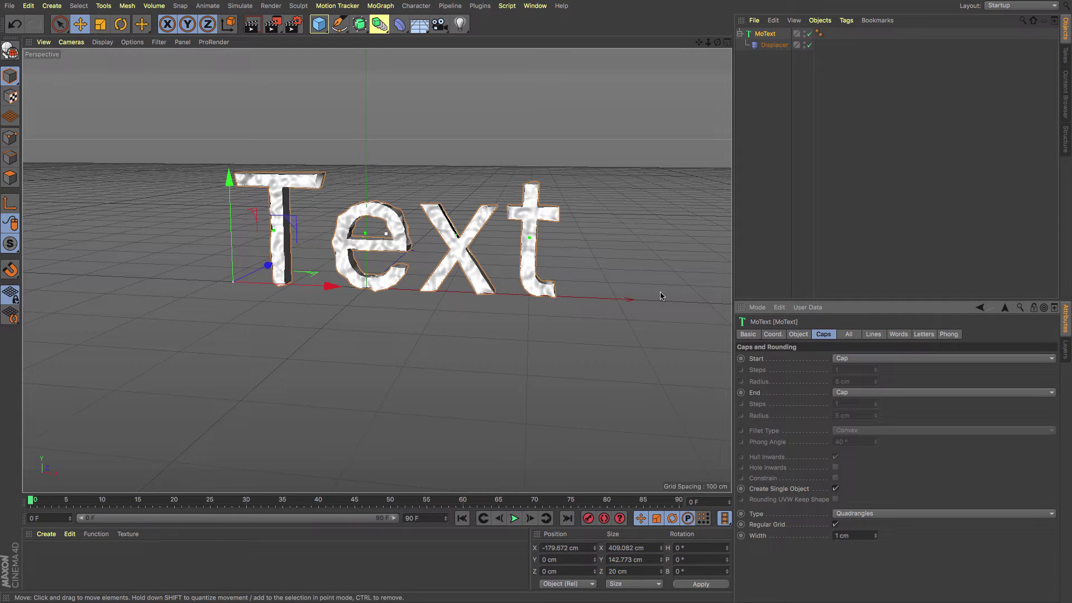
scroll(550, 297, up, 3)
scroll(550, 297, down, 2)
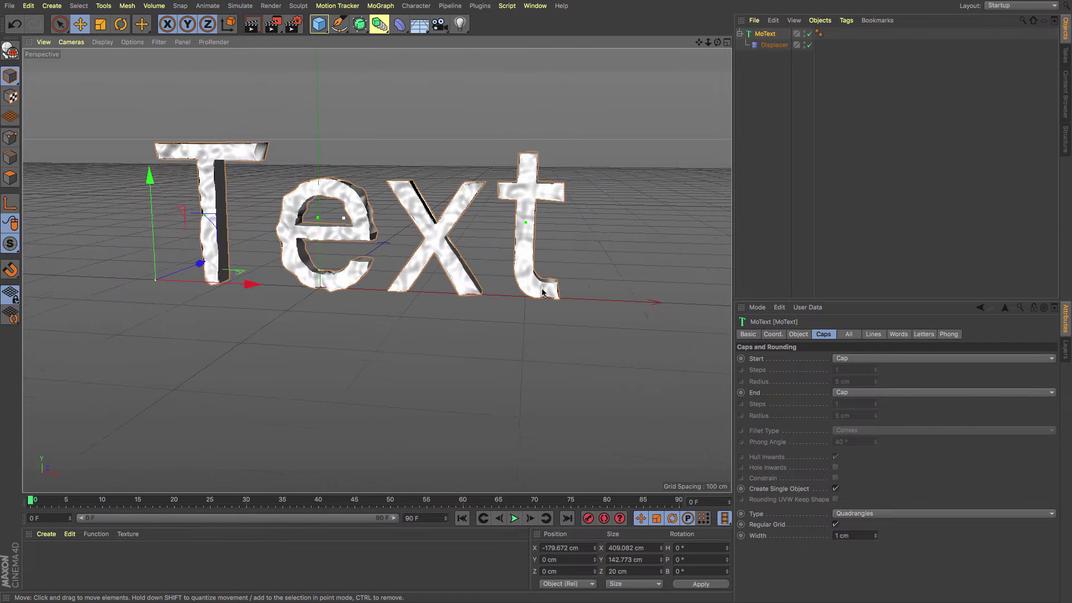
click(773, 45)
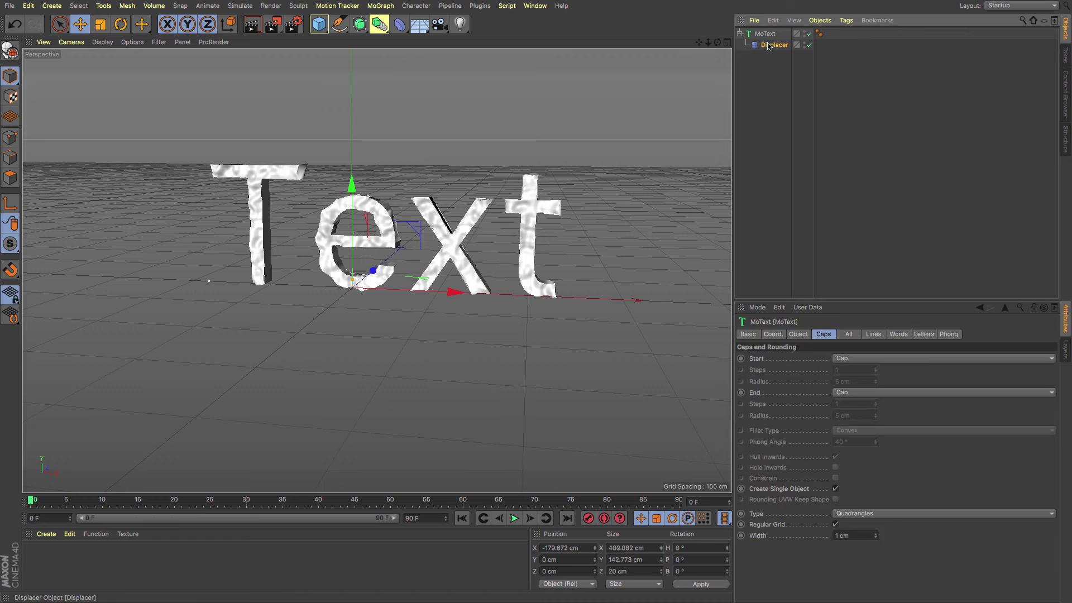
- Add a Spherical Field to the Displacer's falloff and drag it to X −286.807 cm beside the text
click(861, 335)
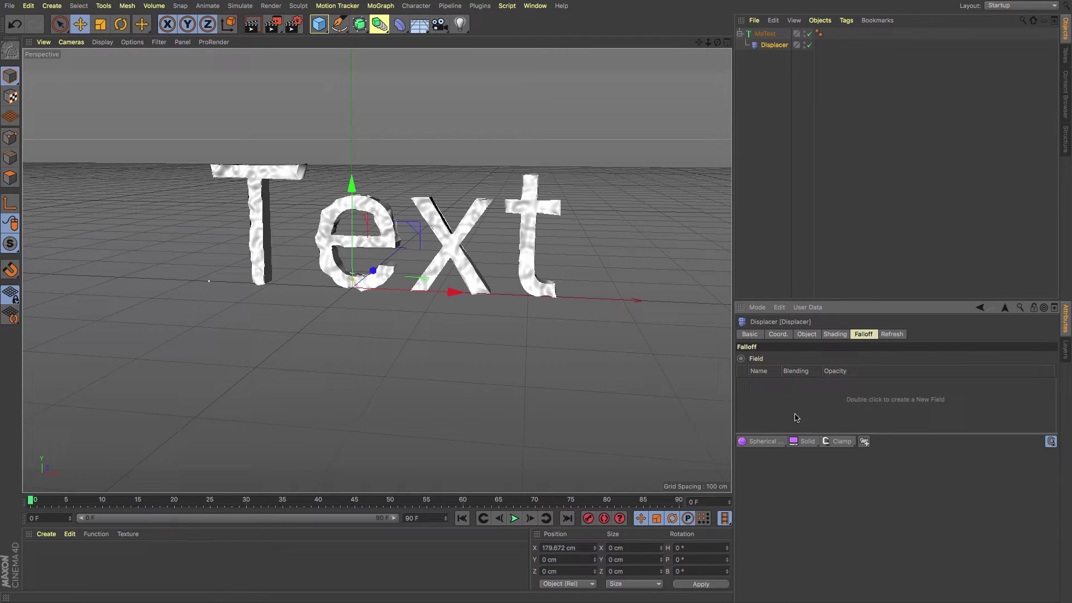
click(764, 441)
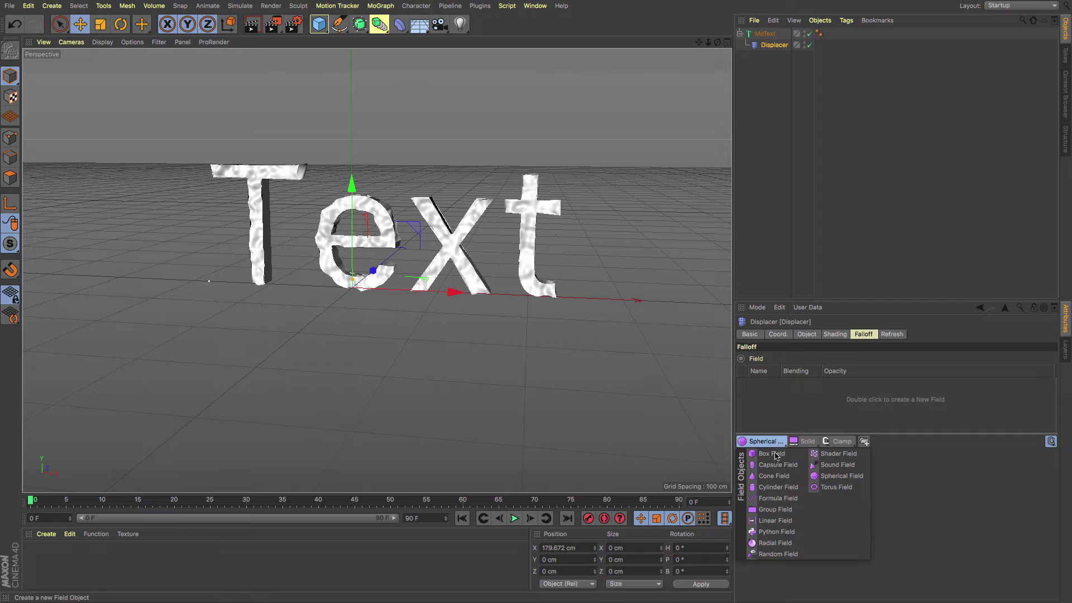
click(838, 476)
drag(406, 277, 228, 268)
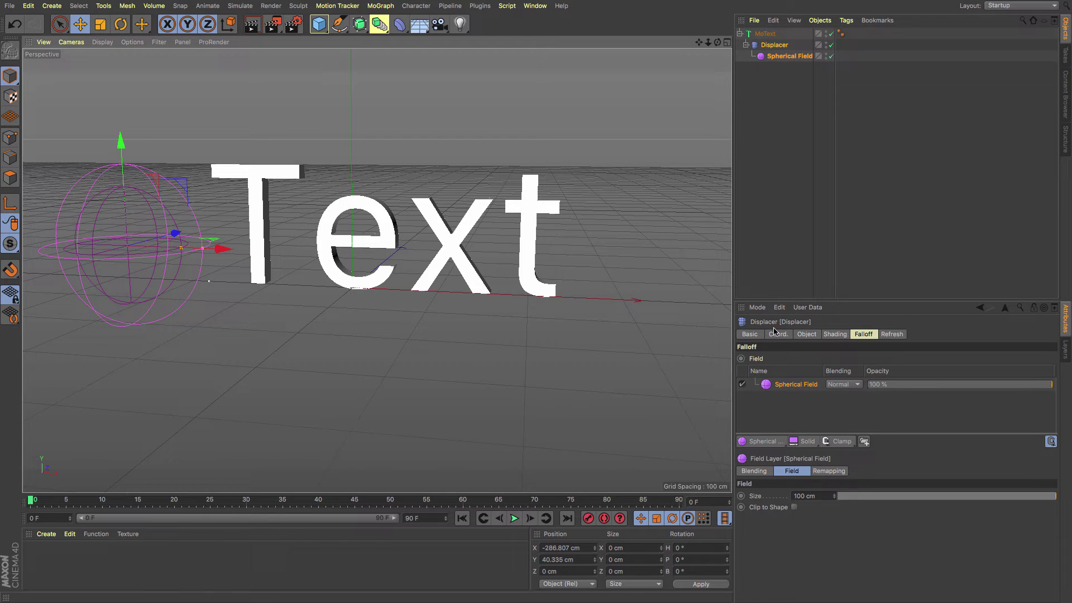
- In a new scene, add a Plane and stretch it to about 830 × 1152 cm
key(ctrl+n)
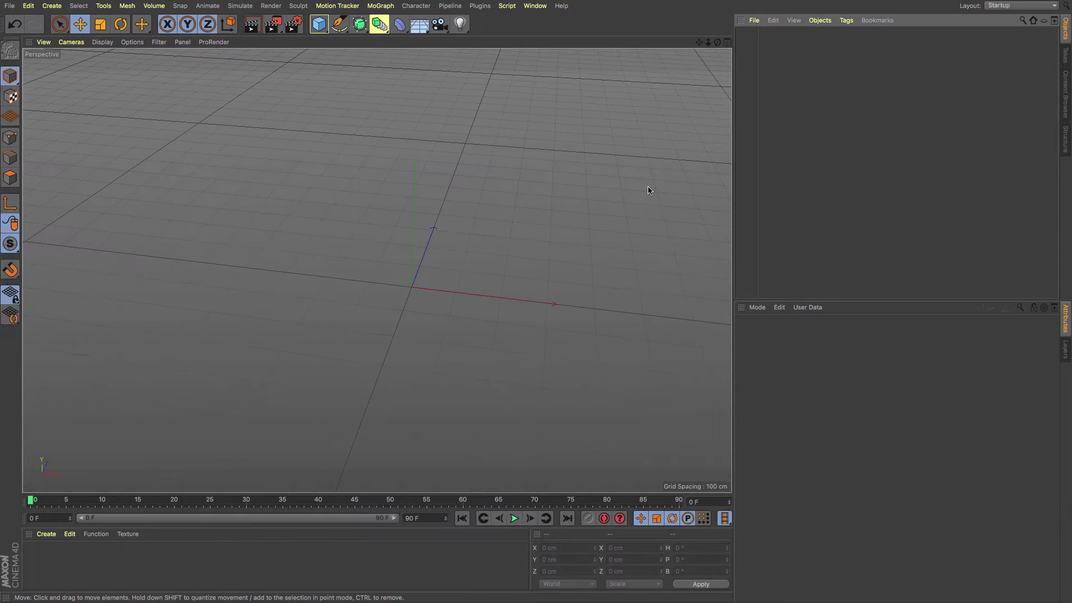
drag(319, 24, 427, 64)
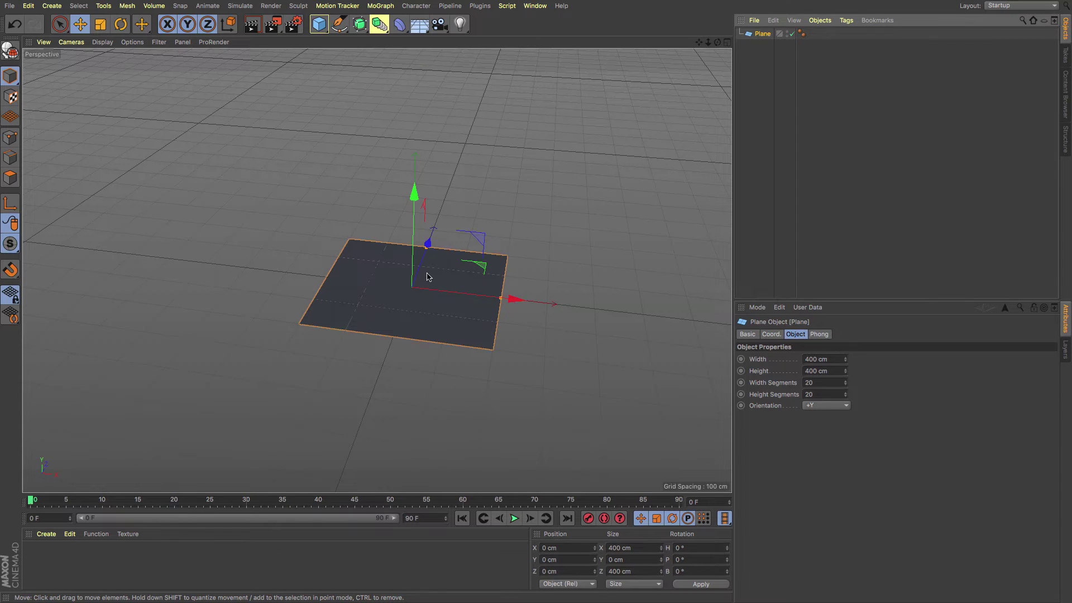
drag(427, 244, 441, 211)
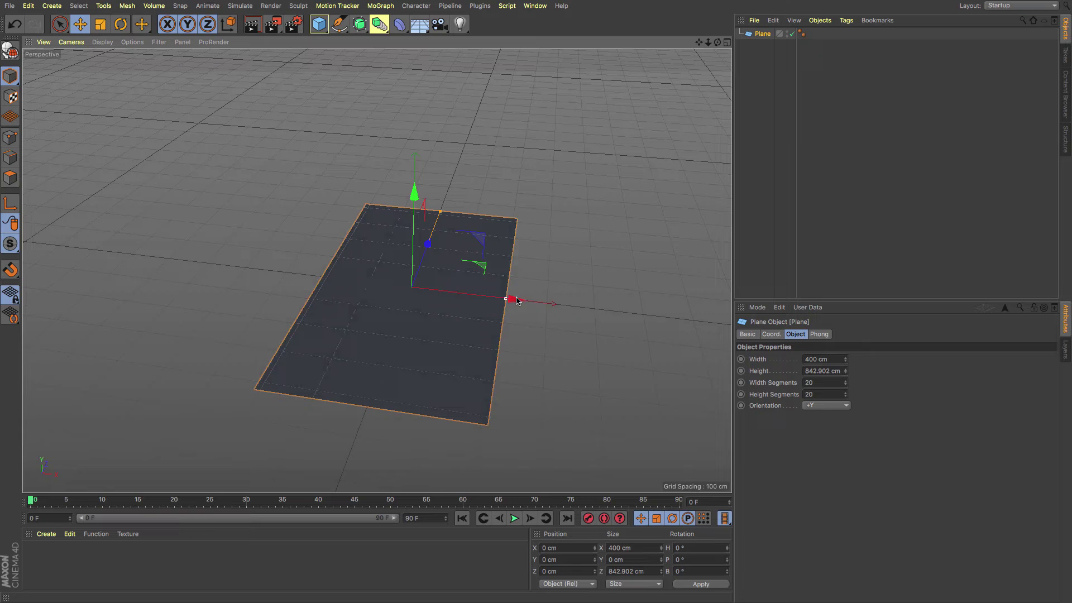
drag(517, 301, 589, 306)
drag(447, 216, 448, 191)
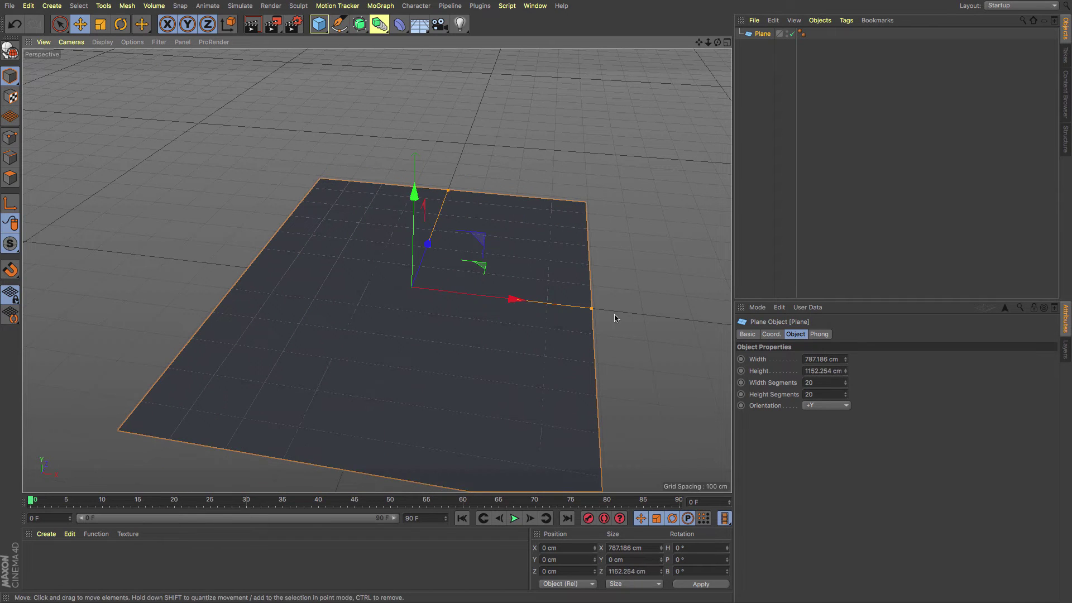
drag(591, 308, 601, 312)
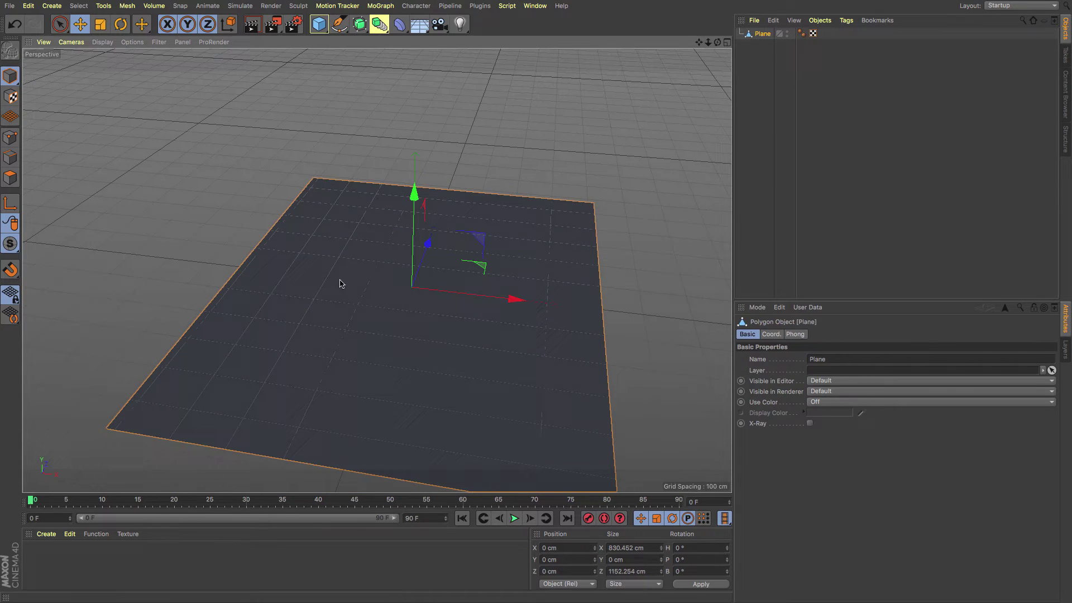
- Make the plane editable and bring up Set Vertex Weight
click(10, 50)
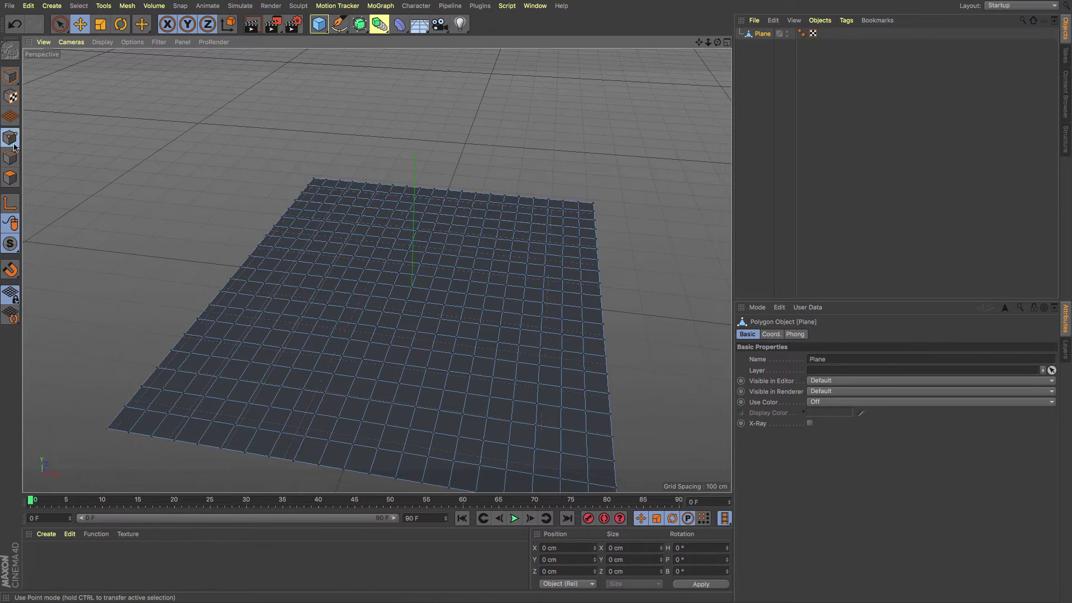
click(82, 7)
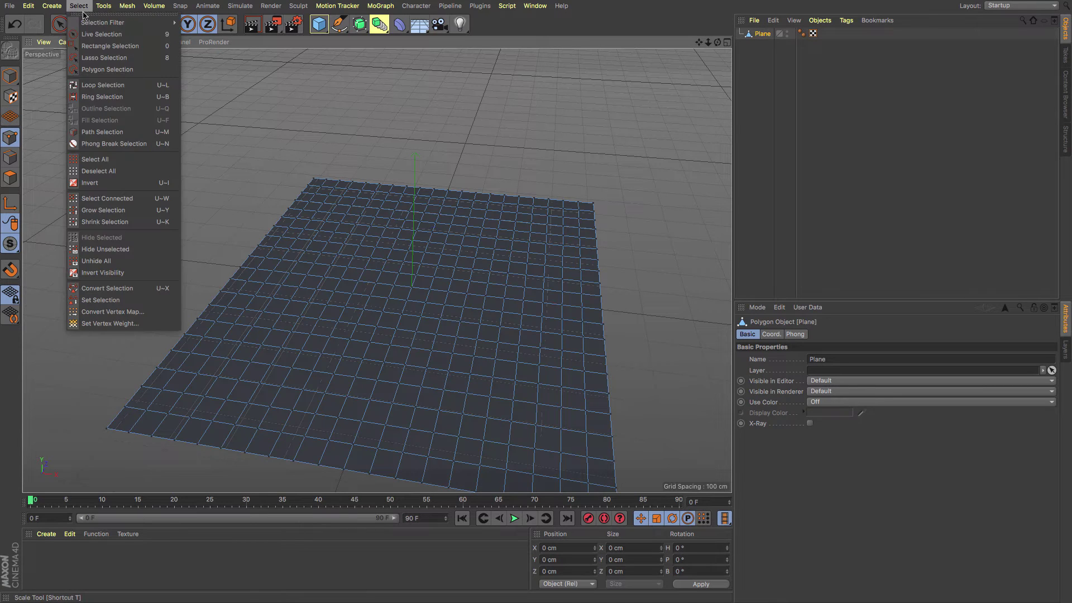
click(118, 326)
- Create the vertex map, enable Use Fields, and delete the default Freeze layer
key(Return)
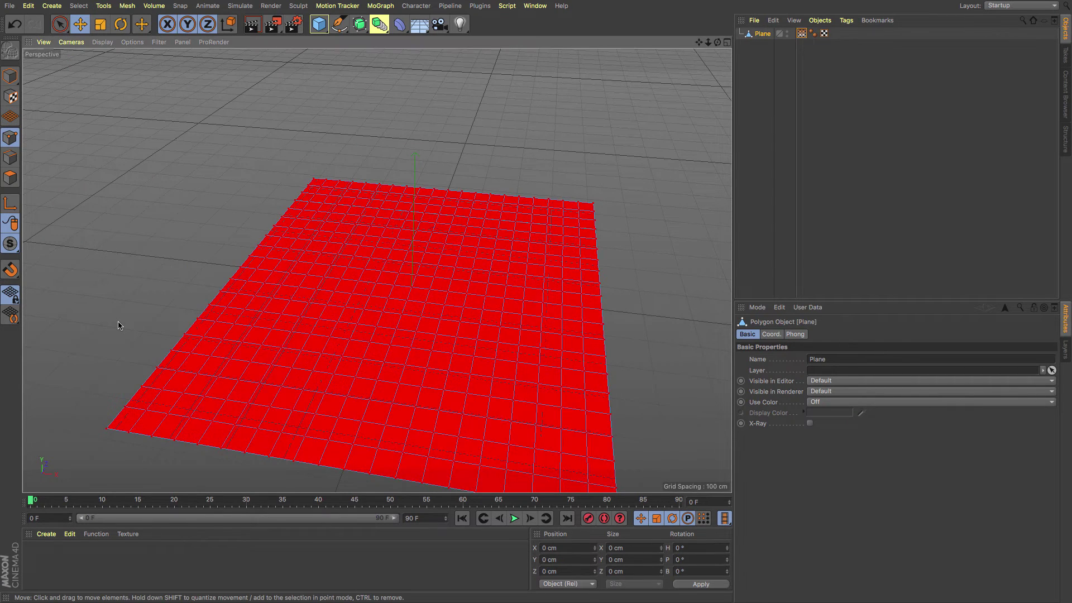
click(802, 33)
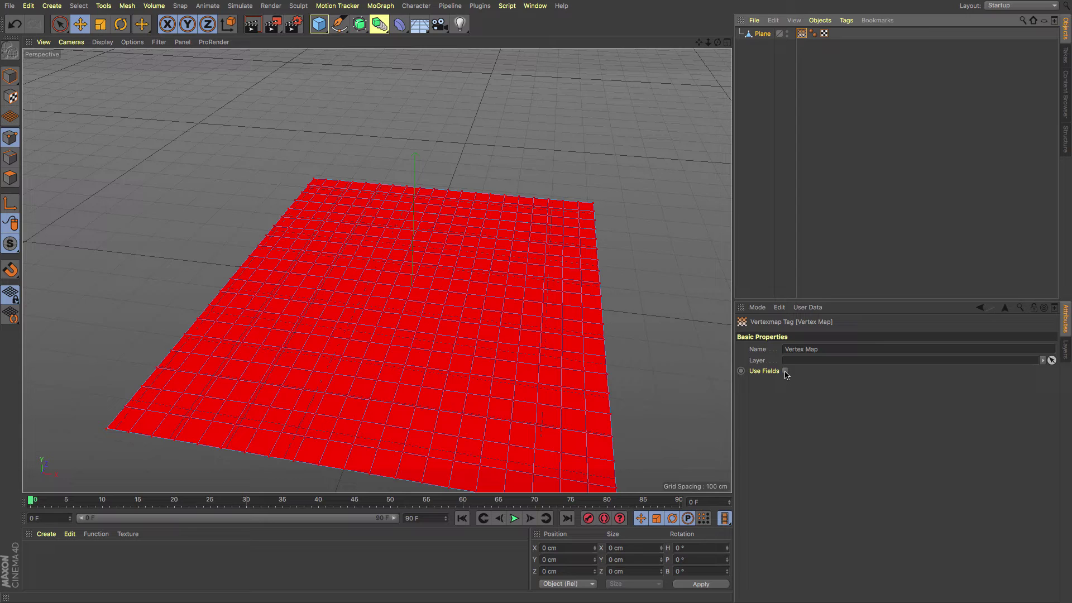
click(786, 372)
click(784, 385)
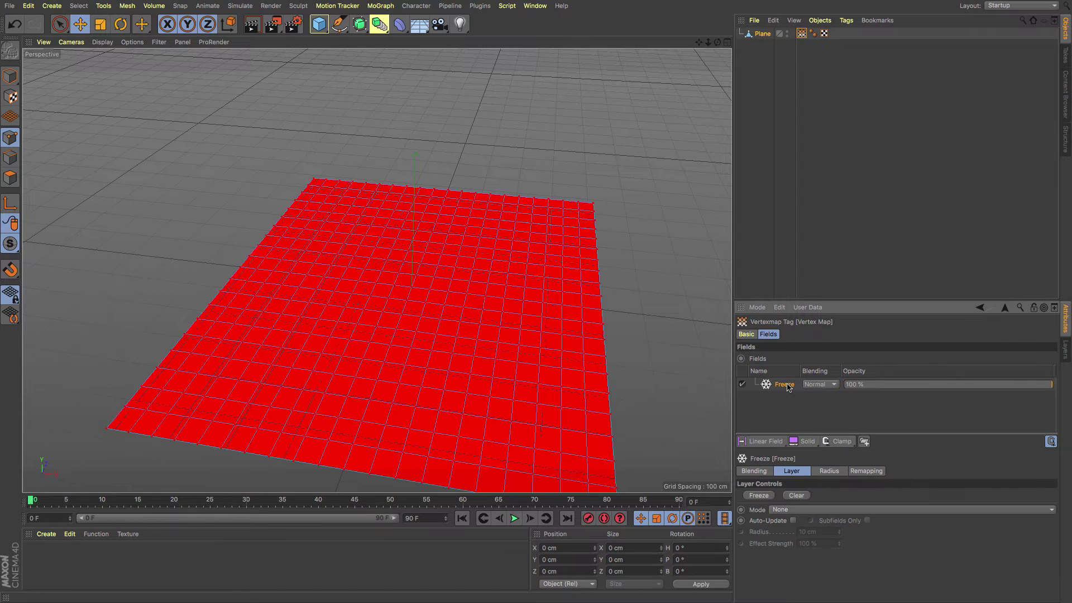
key(Delete)
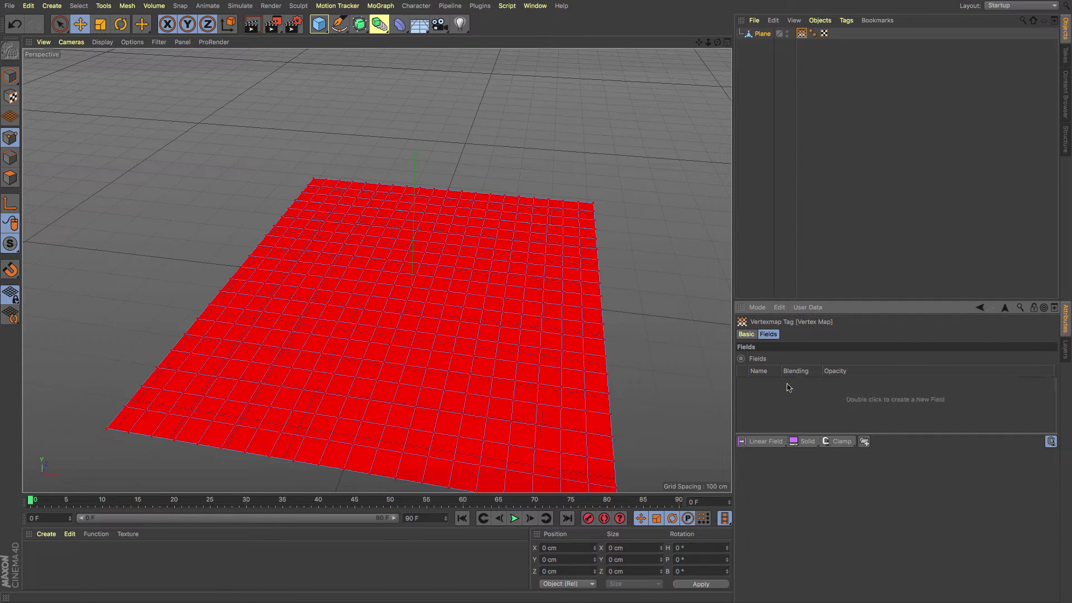
- Add a Box Field to the vertex map and move it toward the plane's left side
click(781, 440)
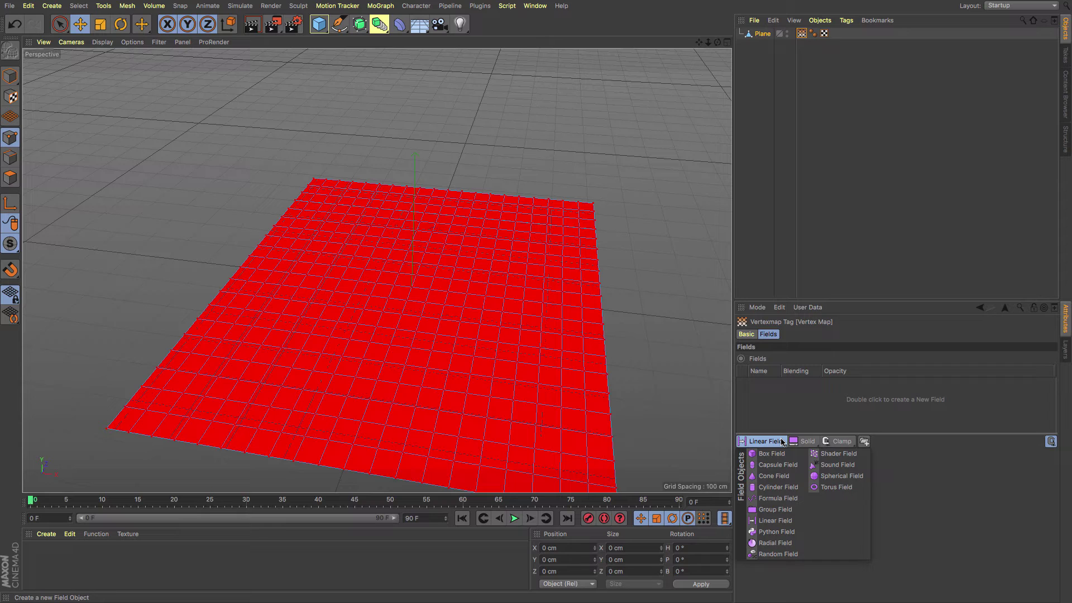
click(774, 453)
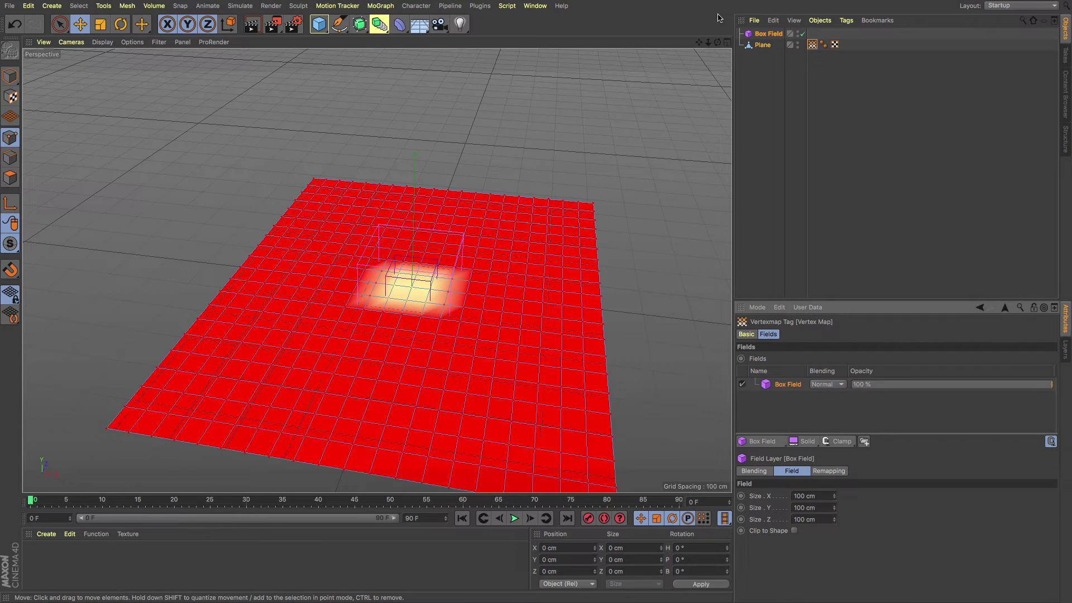
click(772, 36)
drag(514, 299, 338, 318)
click(763, 46)
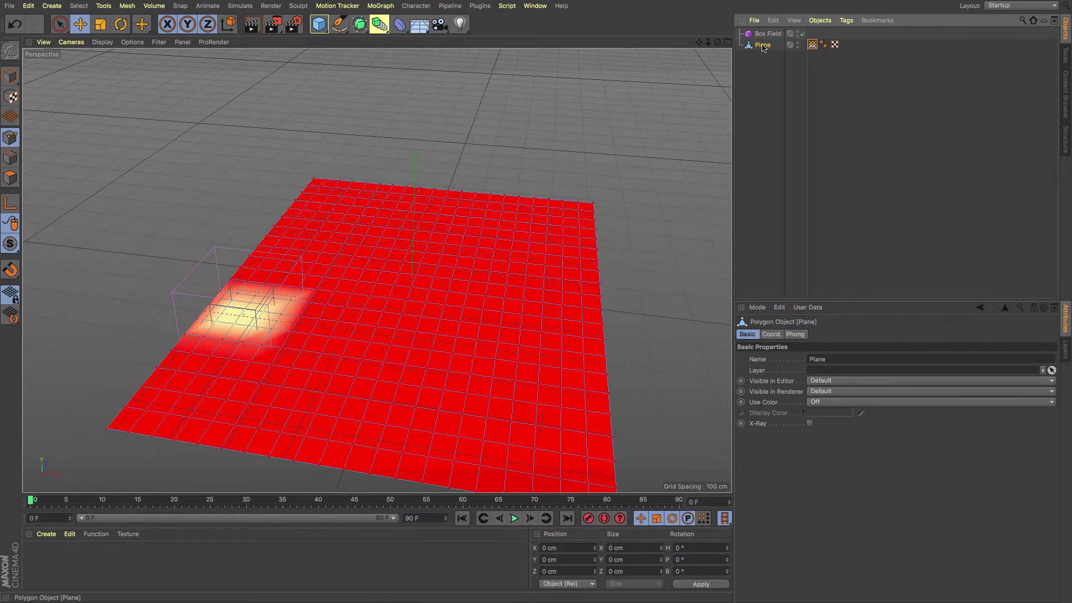
click(811, 45)
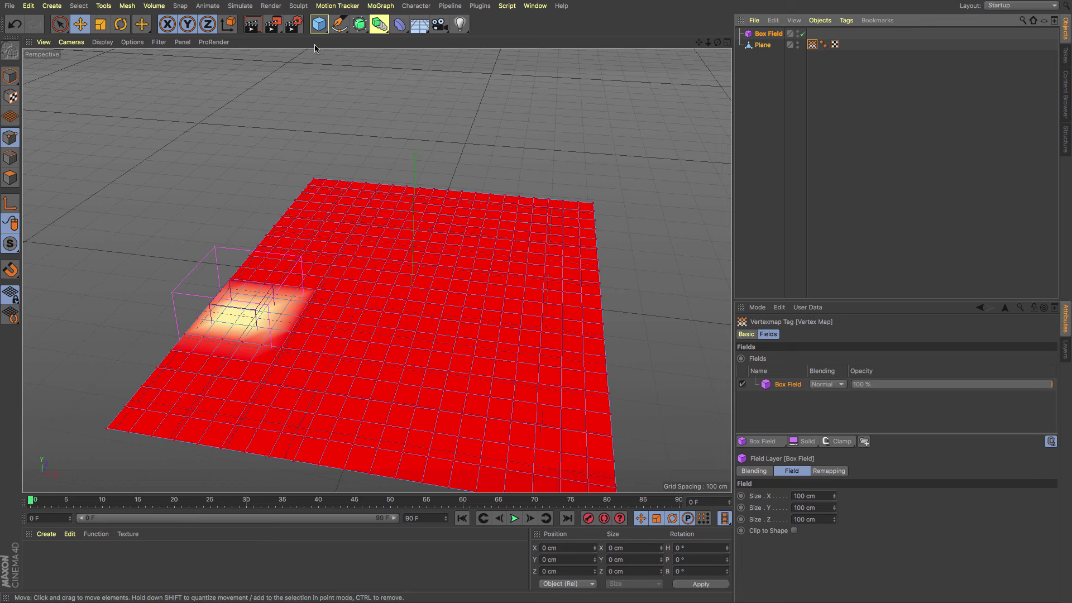
click(319, 24)
- Add a Cube raised above the plane and drop it into the vertex map's Fields list
click(424, 46)
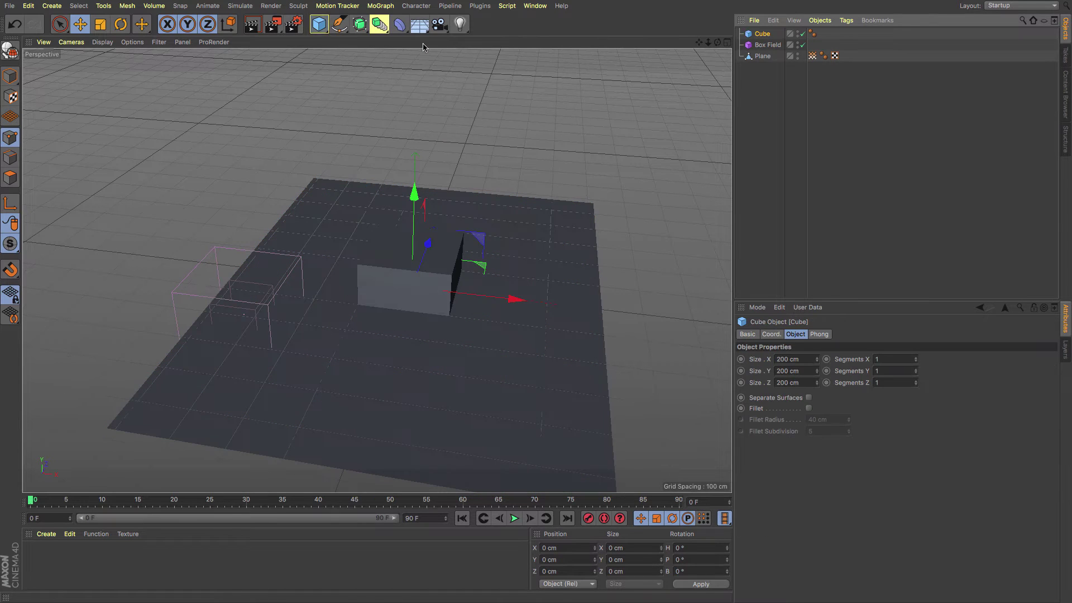
drag(414, 190, 419, 163)
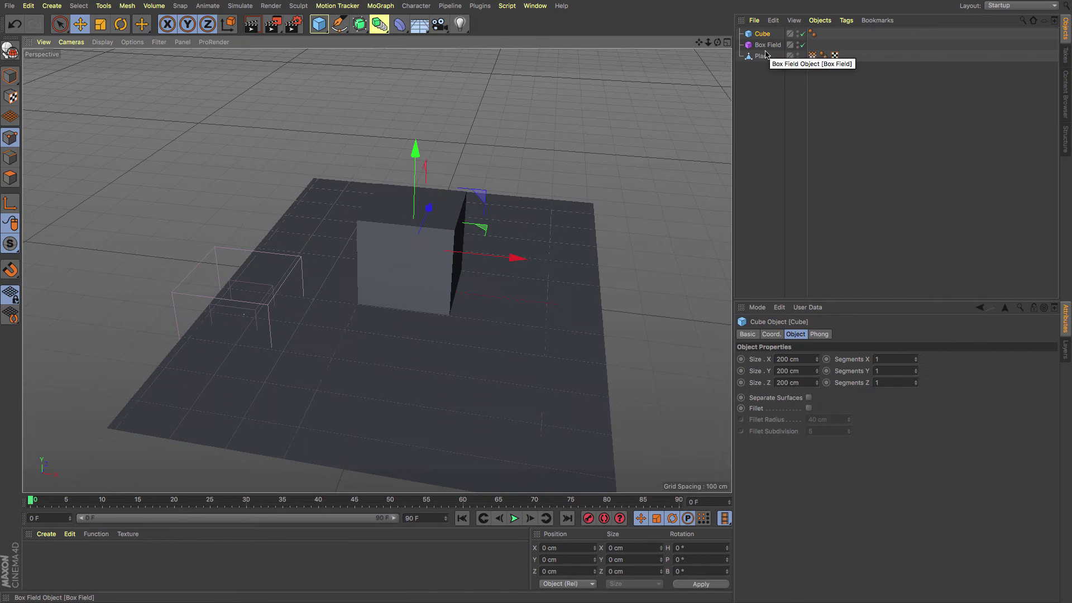
click(813, 57)
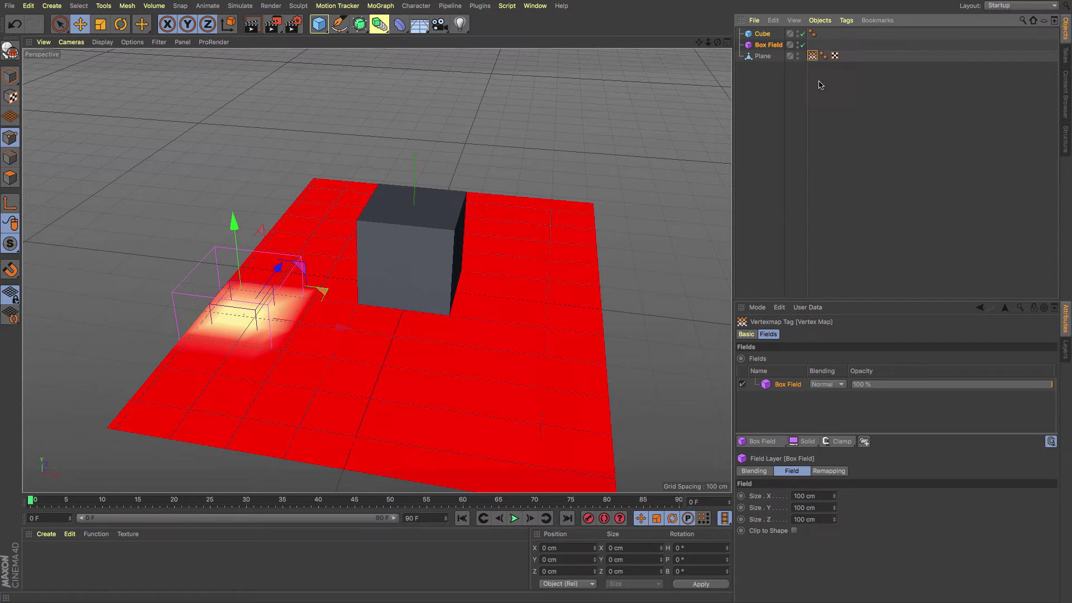
drag(762, 34, 778, 398)
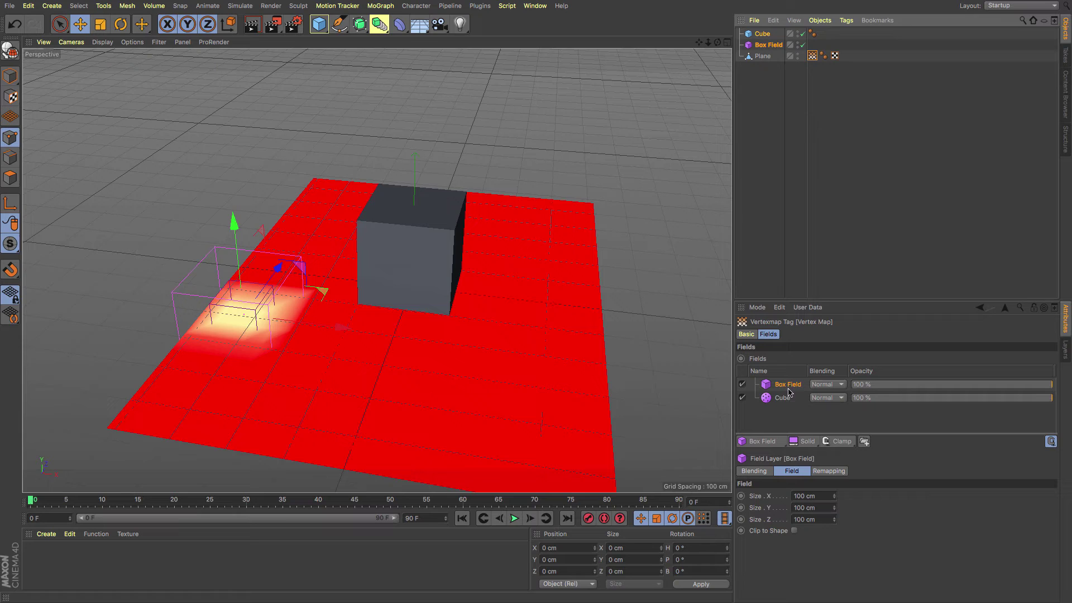
- Set the Cube field layer's blending to Screen and its mode to Surface
click(783, 398)
click(834, 398)
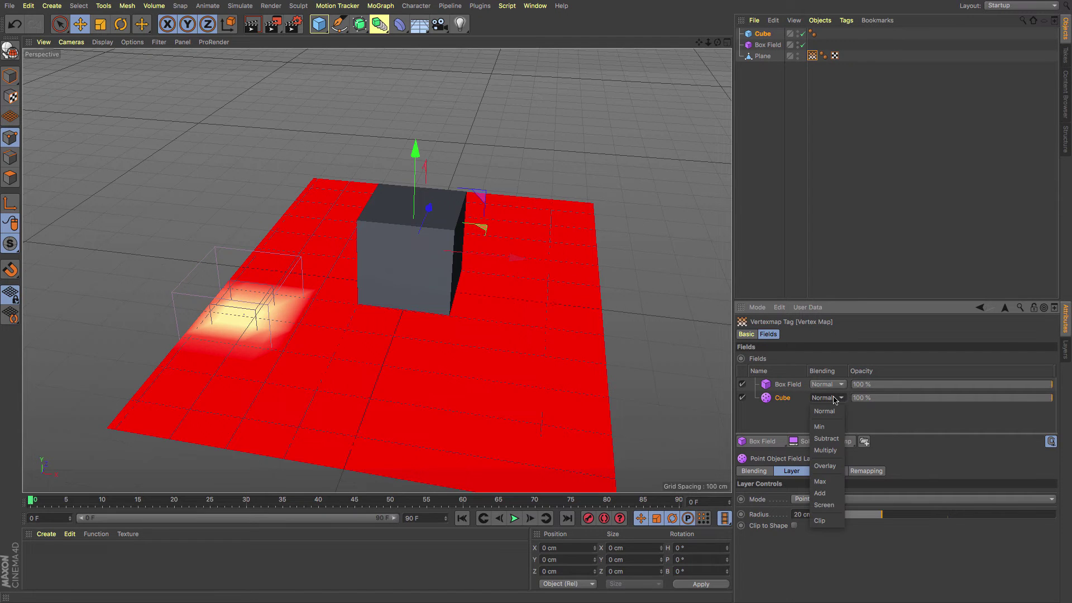
click(834, 505)
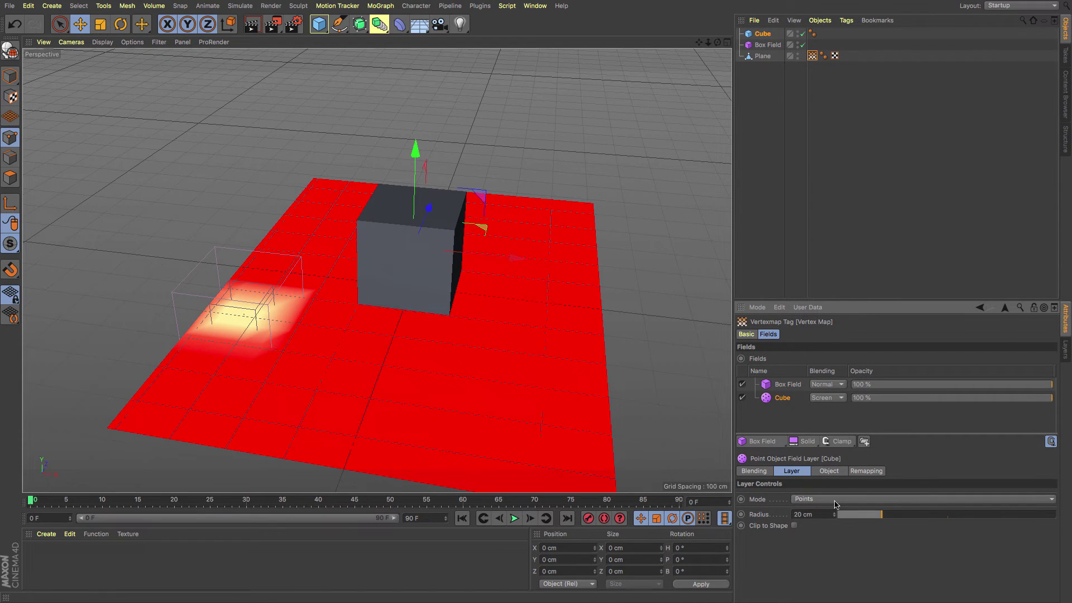
click(826, 500)
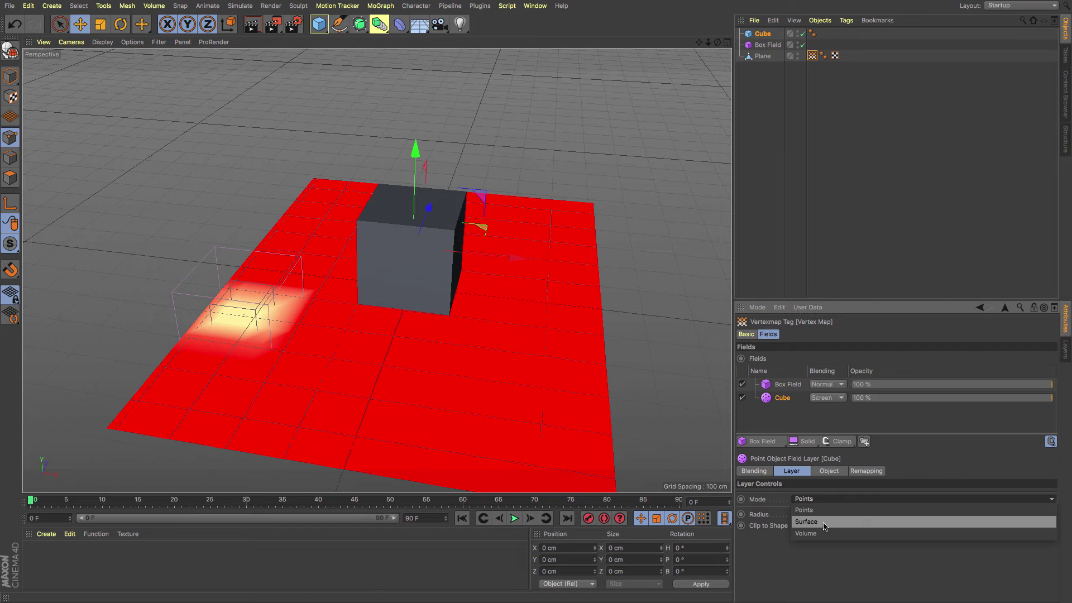
click(815, 516)
- Raise the cube slightly, widen the Cube layer radius to 49 cm, and place it above Box Field
click(417, 237)
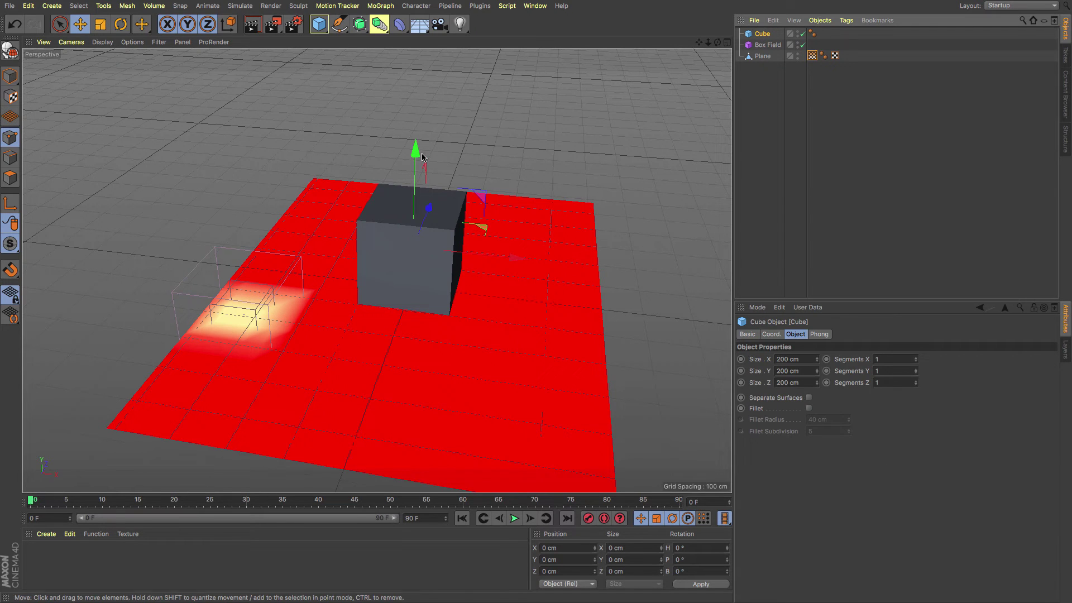
drag(417, 154, 417, 169)
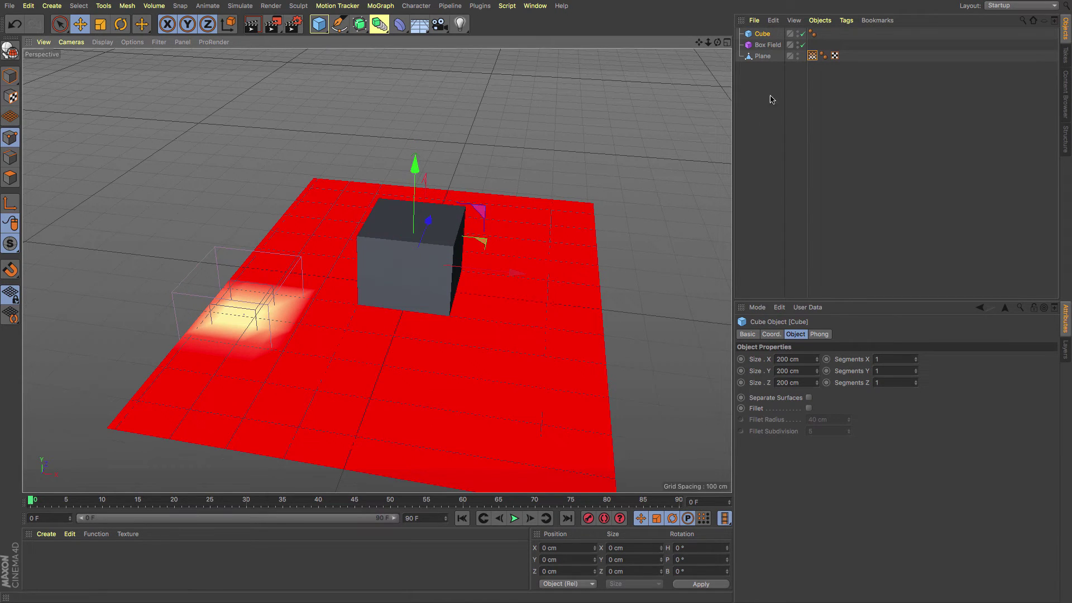
click(805, 57)
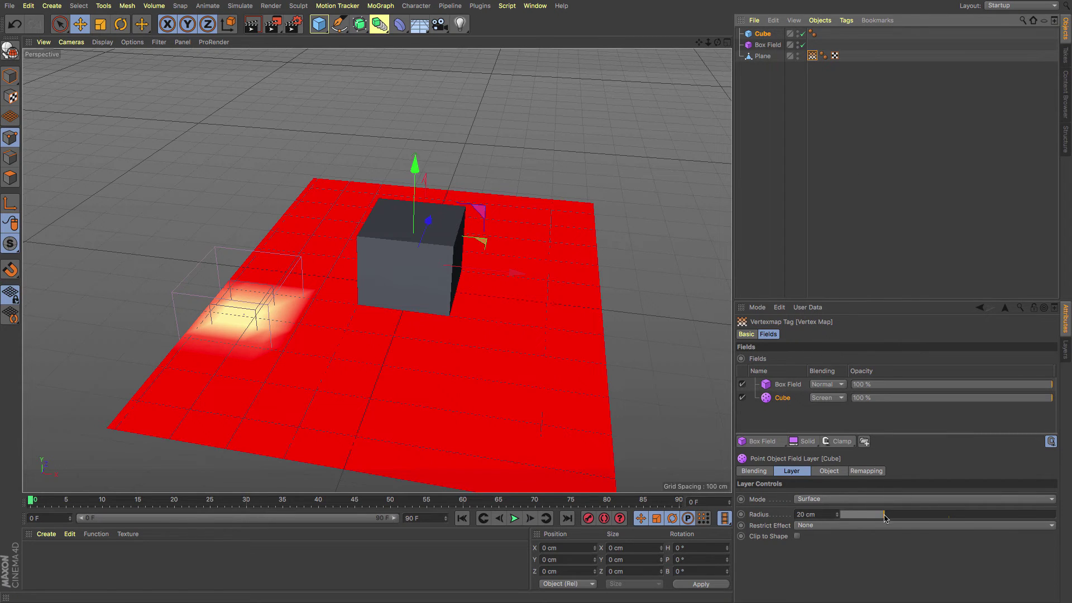
drag(884, 517, 946, 517)
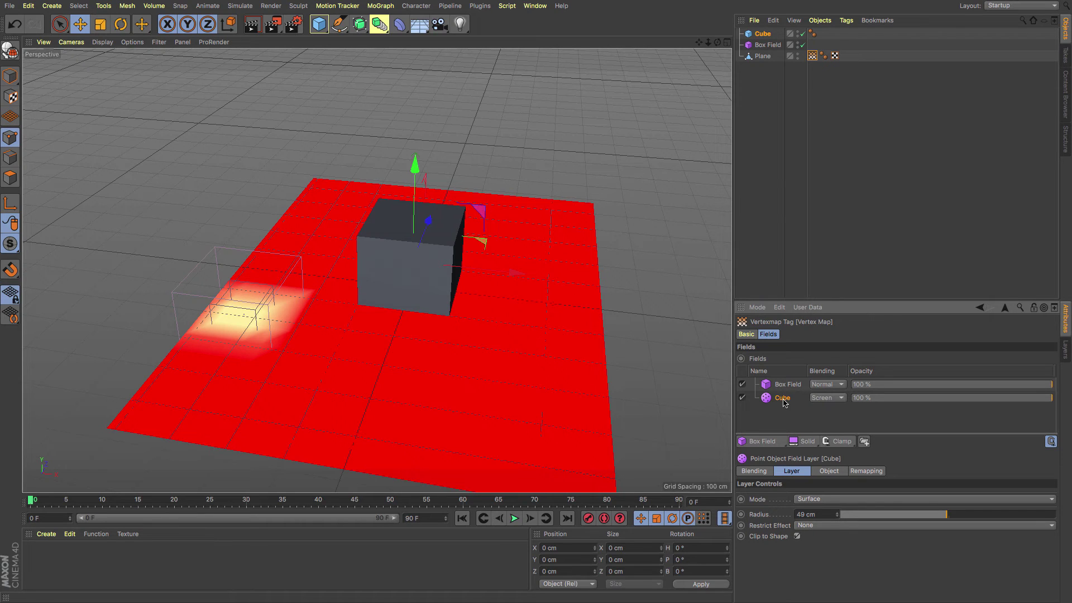
drag(783, 401, 783, 384)
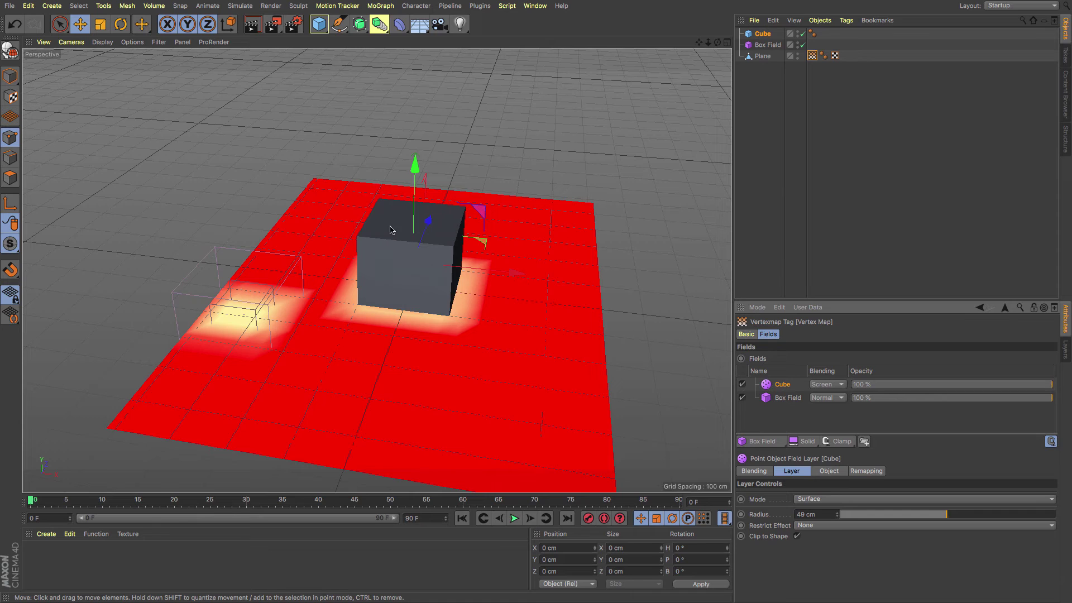
- Slide the cube around the plane to see how the Cube field weights the vertex map
drag(428, 221, 413, 258)
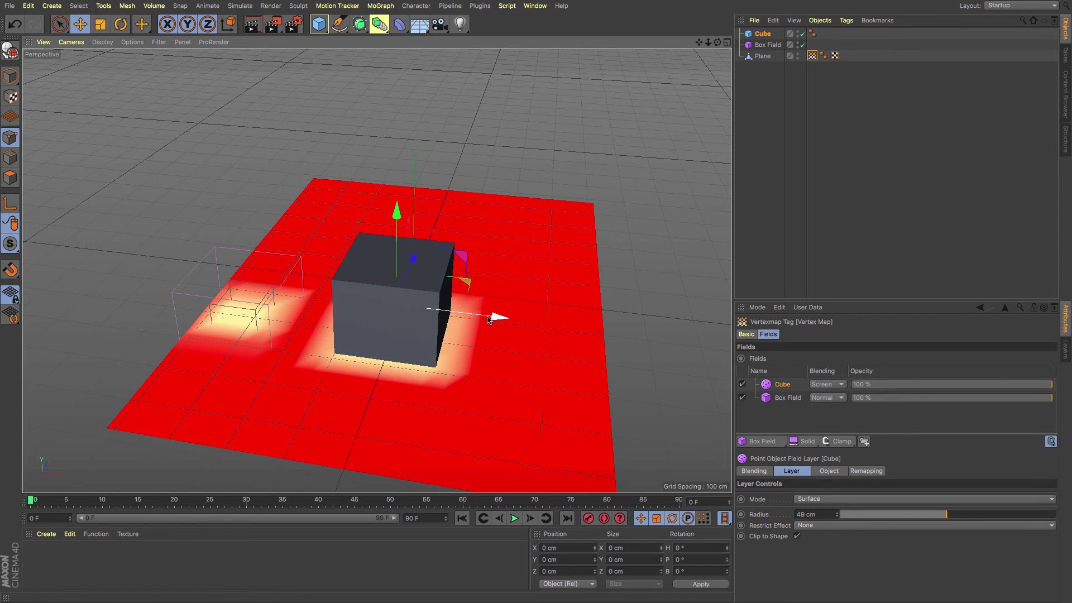
mouse_move(487, 319)
mouse_down()
mouse_move(606, 329)
mouse_move(469, 316)
mouse_up()
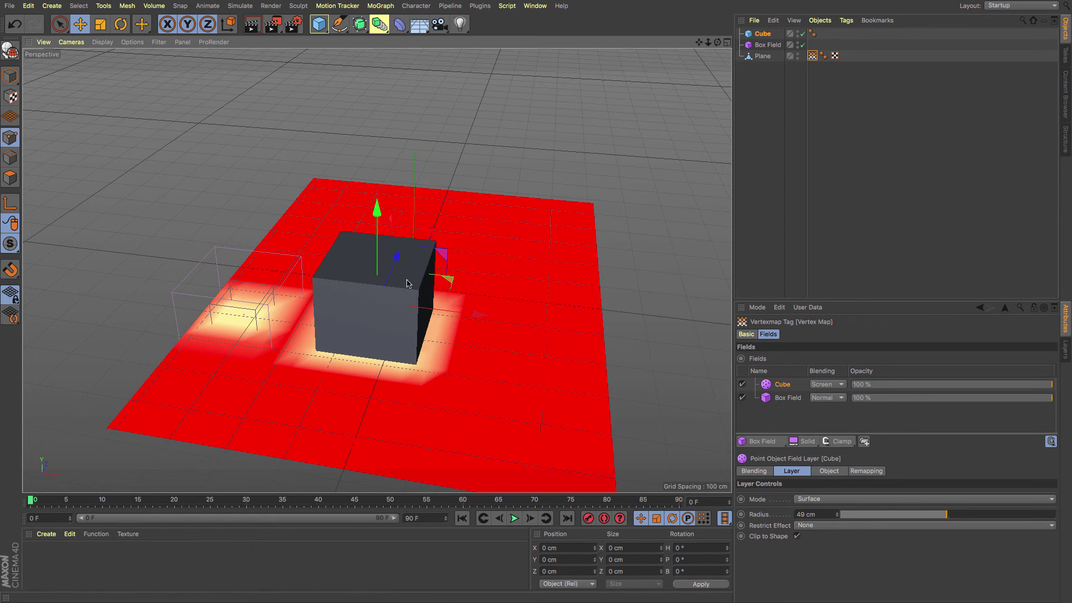
drag(394, 260, 448, 205)
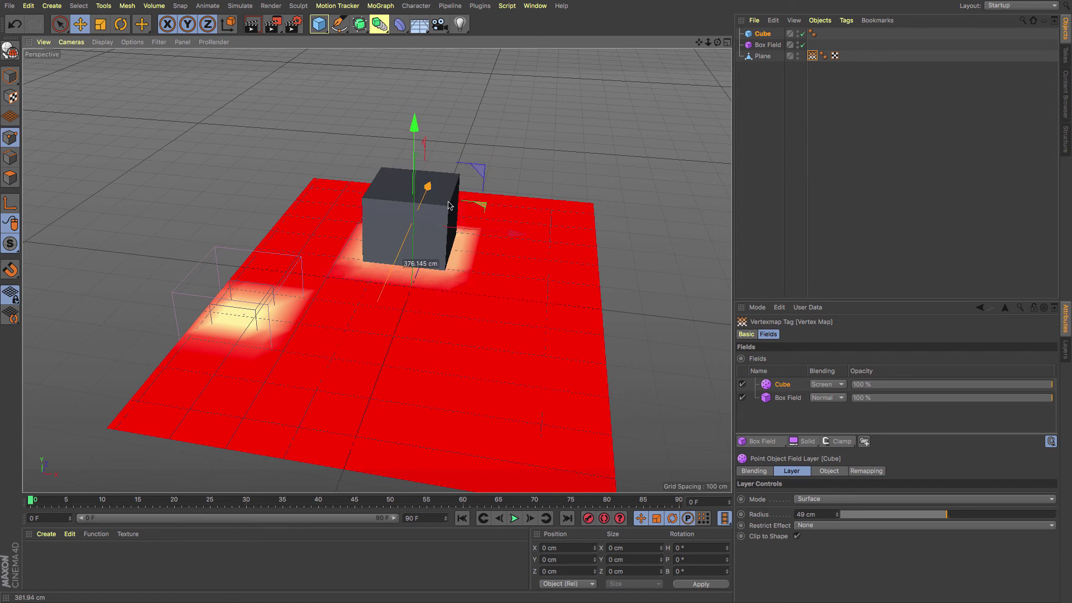
drag(505, 233, 505, 261)
drag(437, 187, 430, 220)
drag(475, 258, 505, 287)
drag(436, 227, 470, 190)
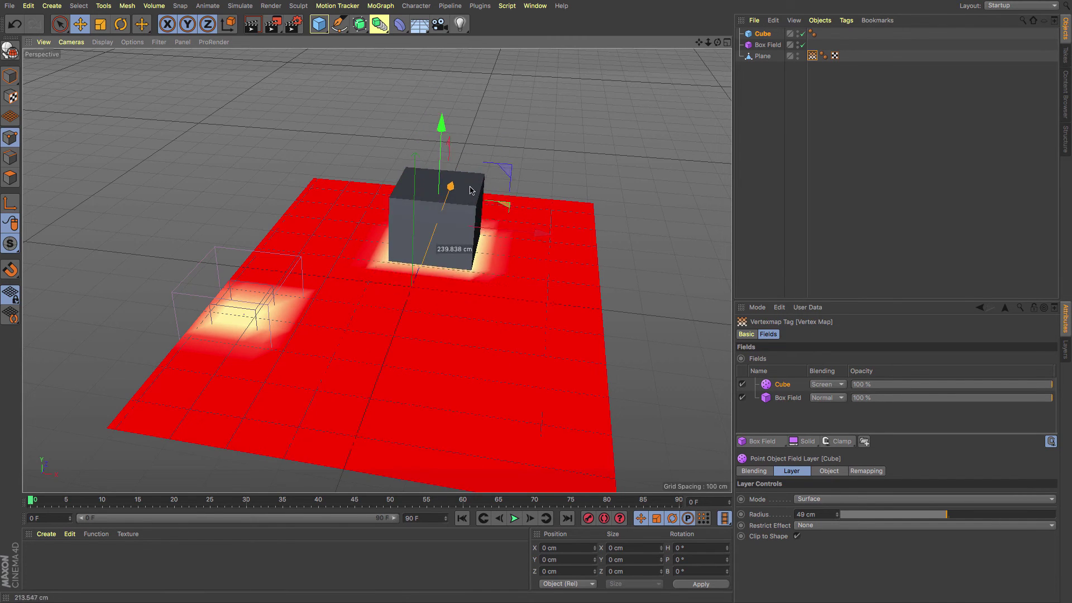
- Lower the cube into the plane, enlarge the Cube layer radius to 78 cm, and move it back right
drag(440, 122, 439, 189)
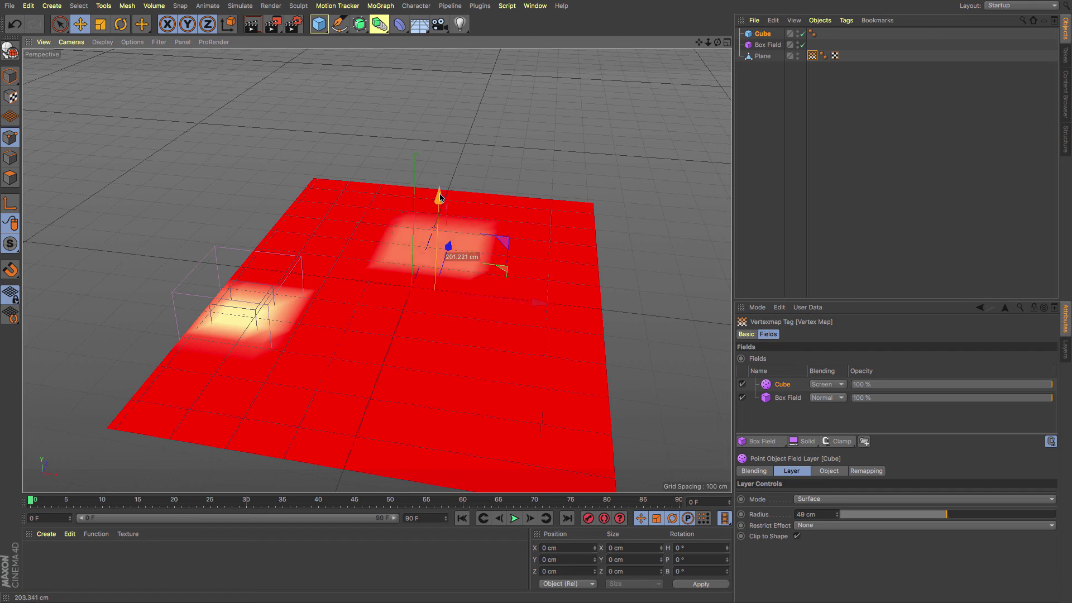
mouse_move(440, 143)
mouse_down()
mouse_move(441, 69)
mouse_move(439, 140)
mouse_up()
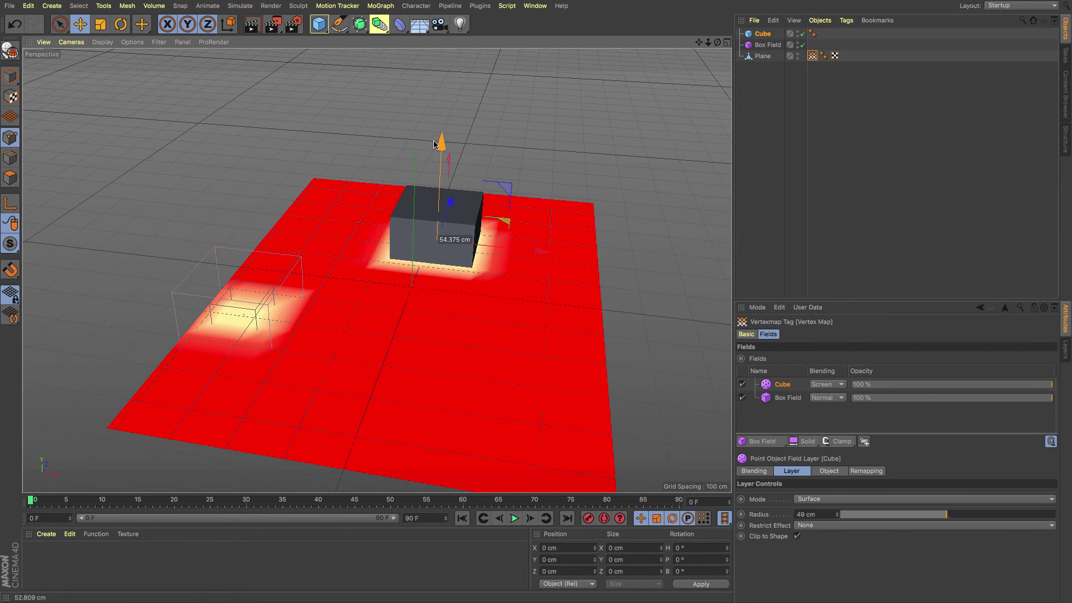
drag(942, 519, 1016, 525)
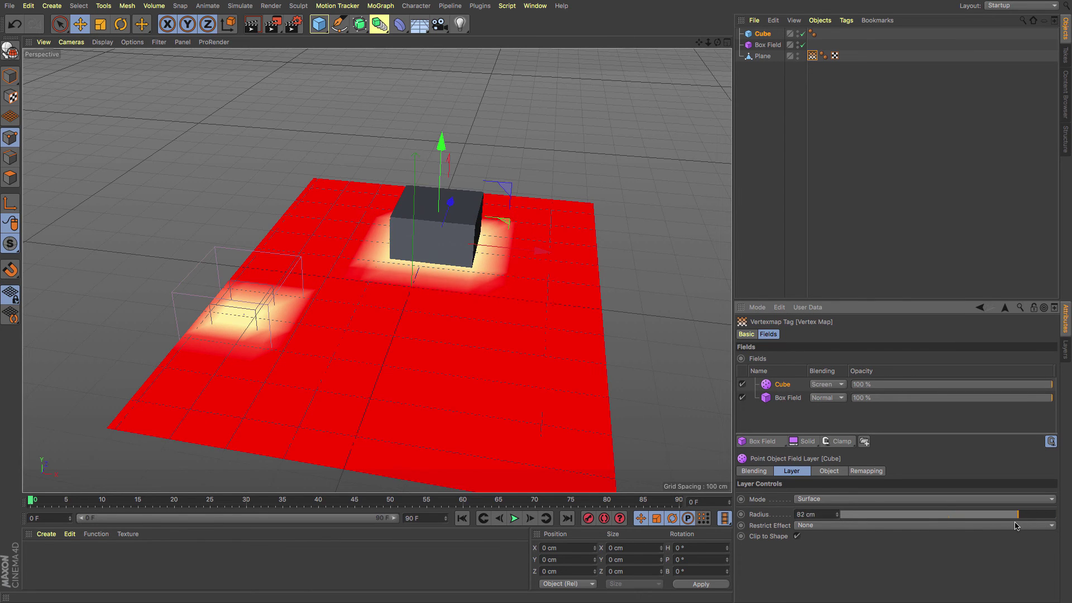
drag(446, 223, 569, 257)
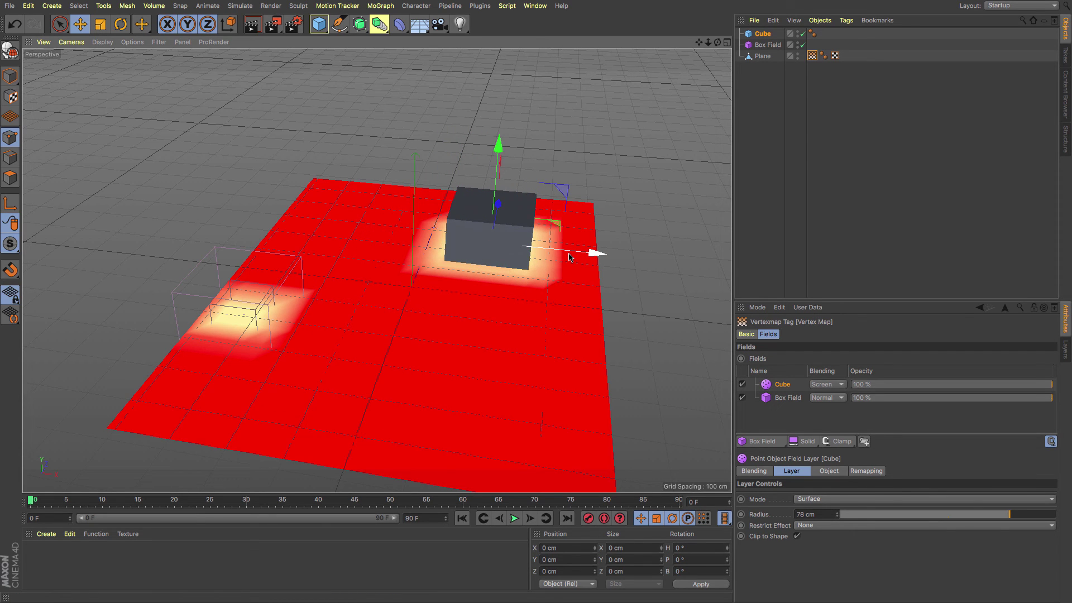